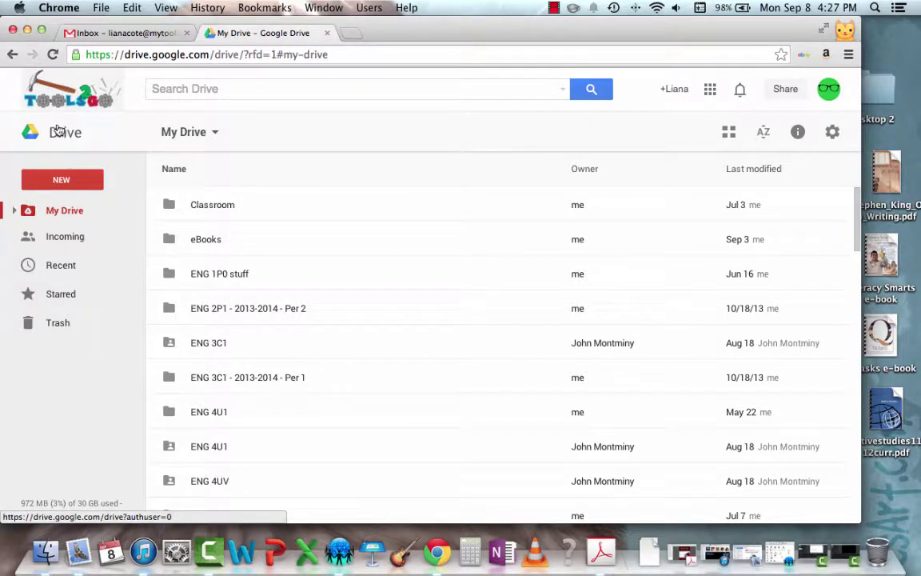
- Open Google Drive from the Gmail inbox's app launcher and close the duplicate Drive tab
left_click(120, 33)
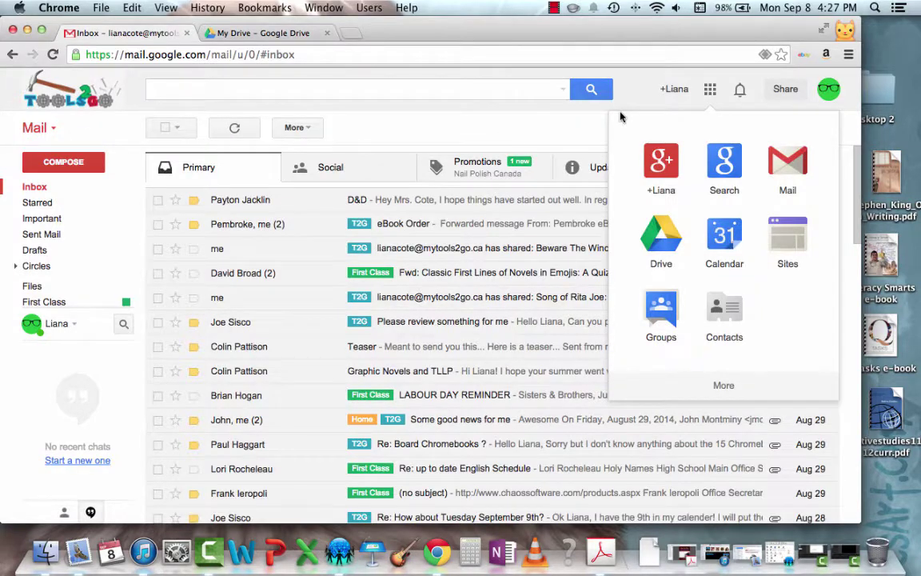
left_click(559, 103)
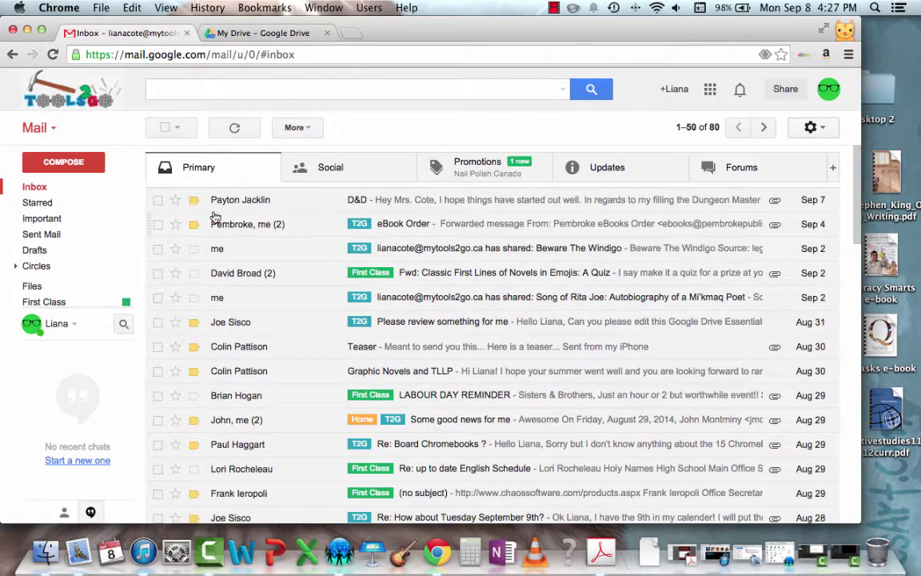
left_click(710, 89)
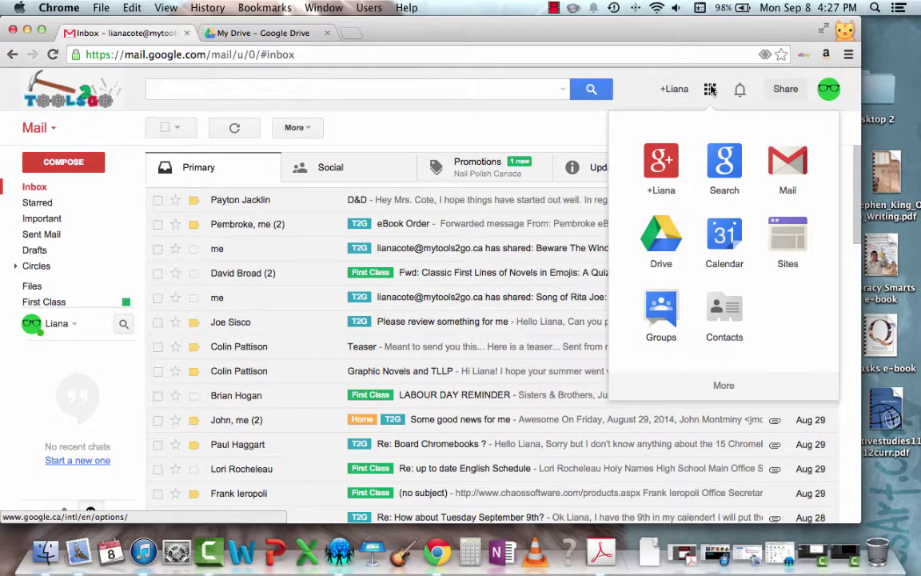
left_click(662, 239)
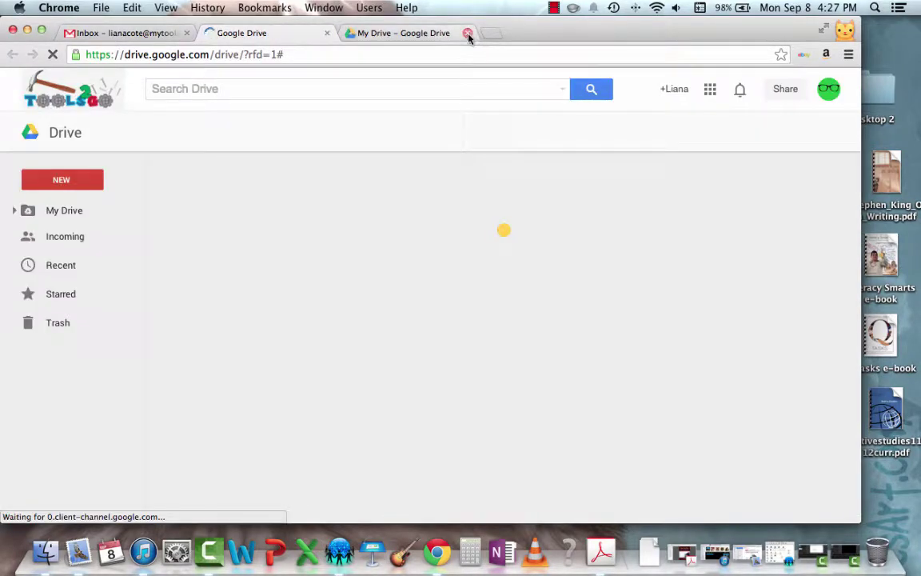
left_click(468, 34)
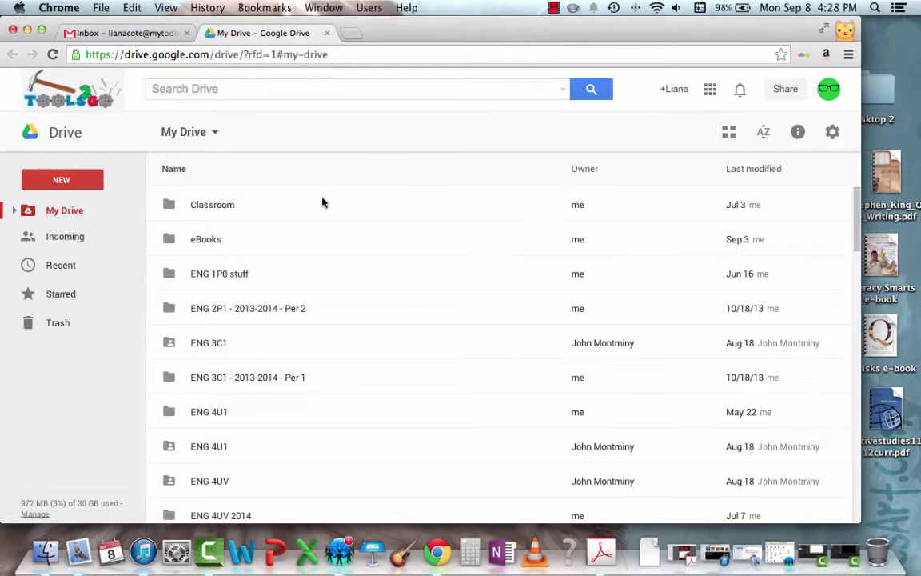
- Leave the new Drive for the old version and switch back to the new Drive experience
left_click(833, 134)
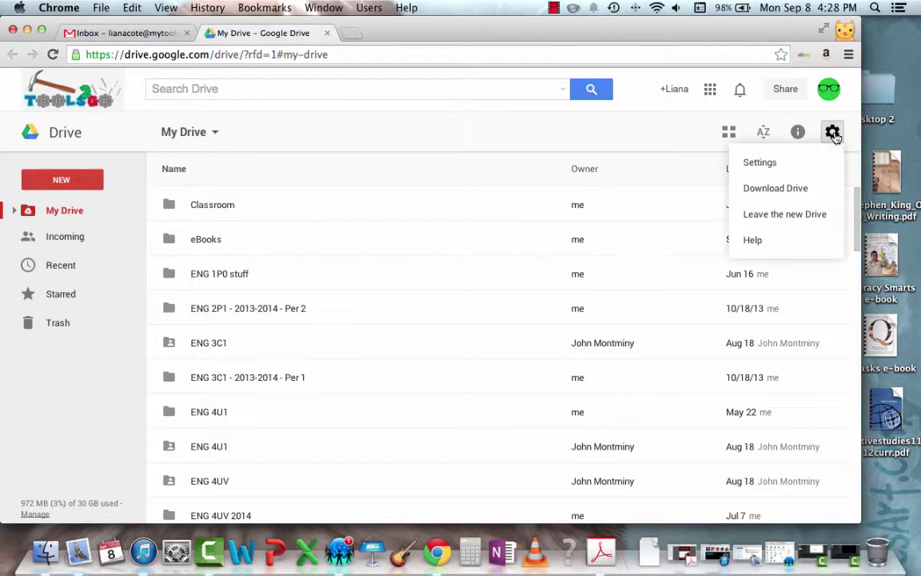
left_click(813, 214)
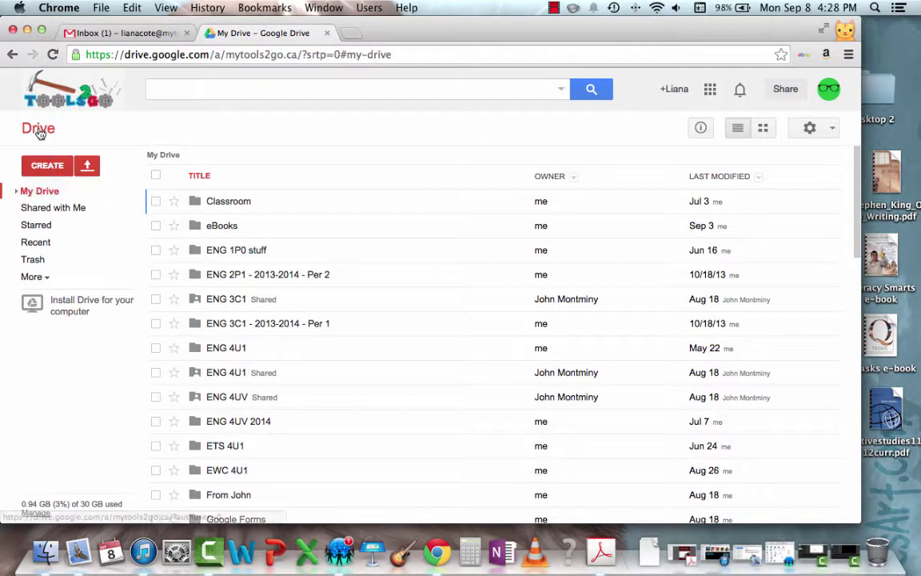
left_click(828, 129)
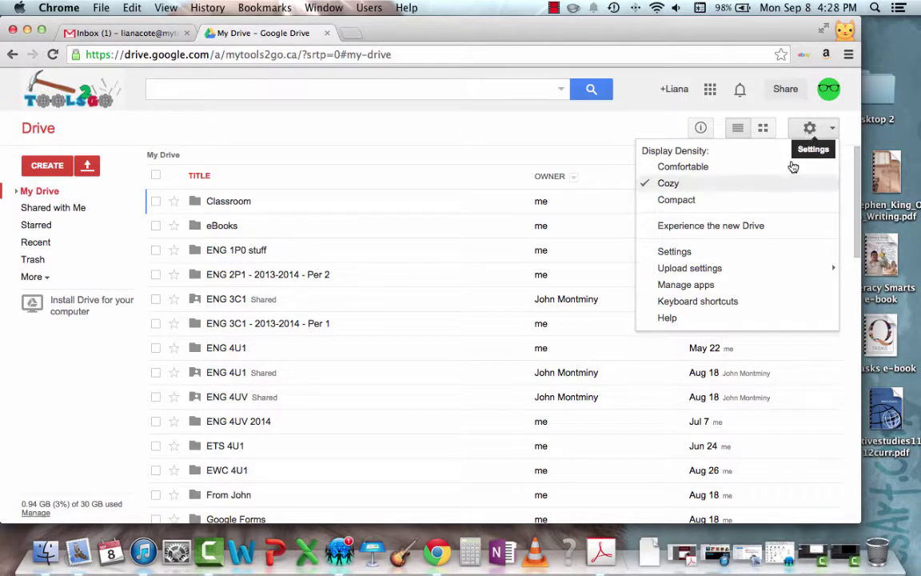
left_click(723, 227)
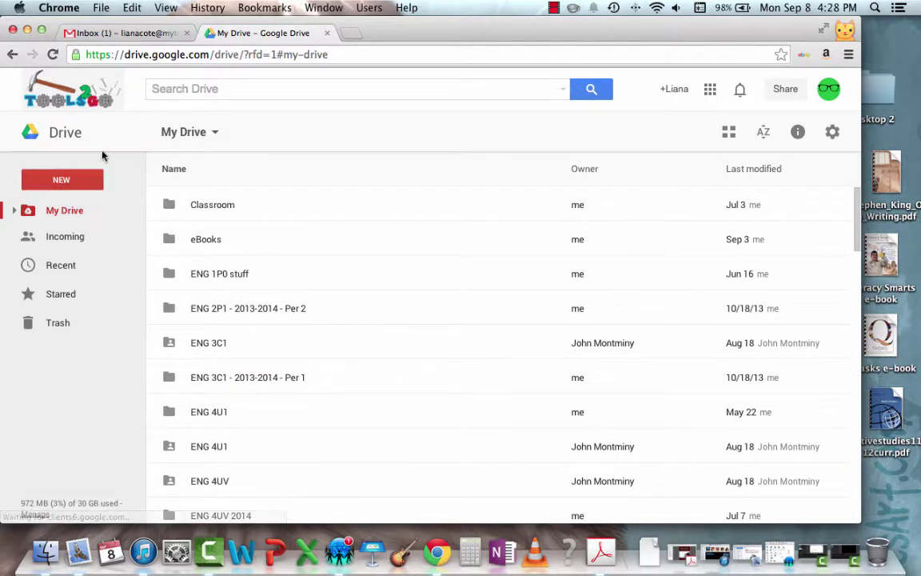
- Create a new Google Docs document from Drive and name it "Tools2Go Video Trial"
left_click(64, 182)
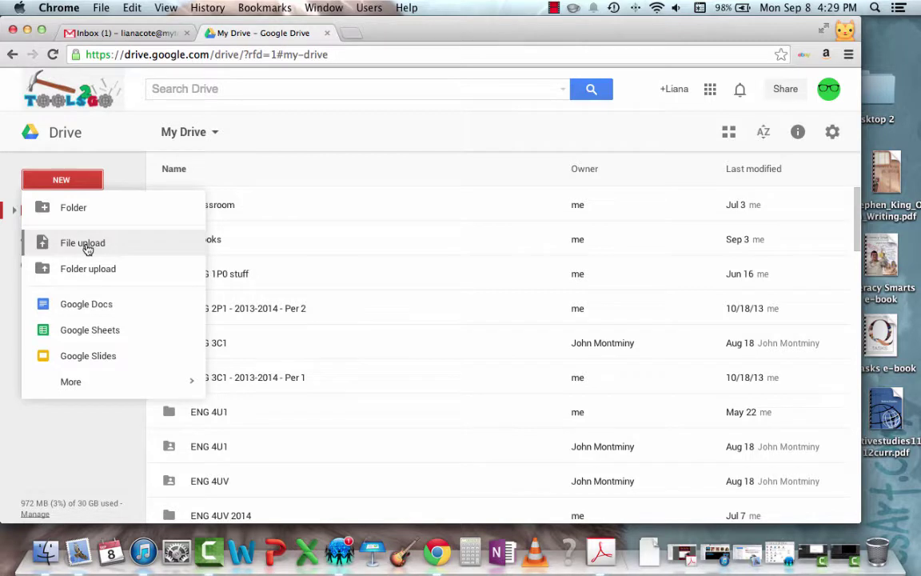
left_click(87, 304)
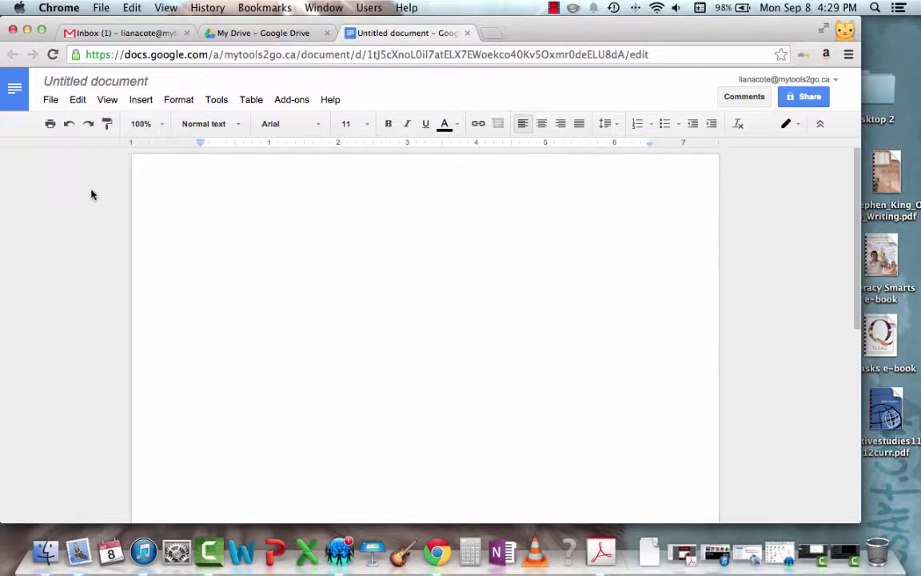
left_click(102, 83)
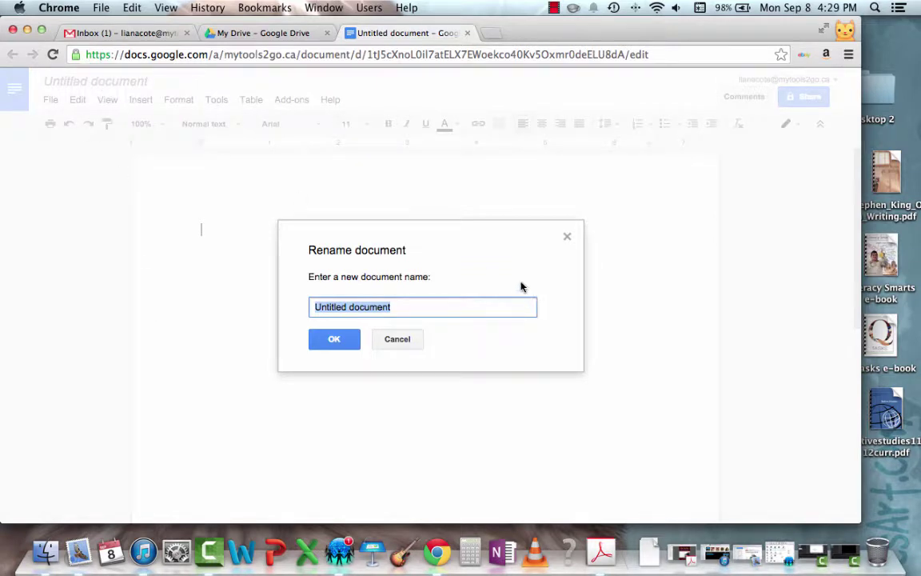
type("Tools2Go ")
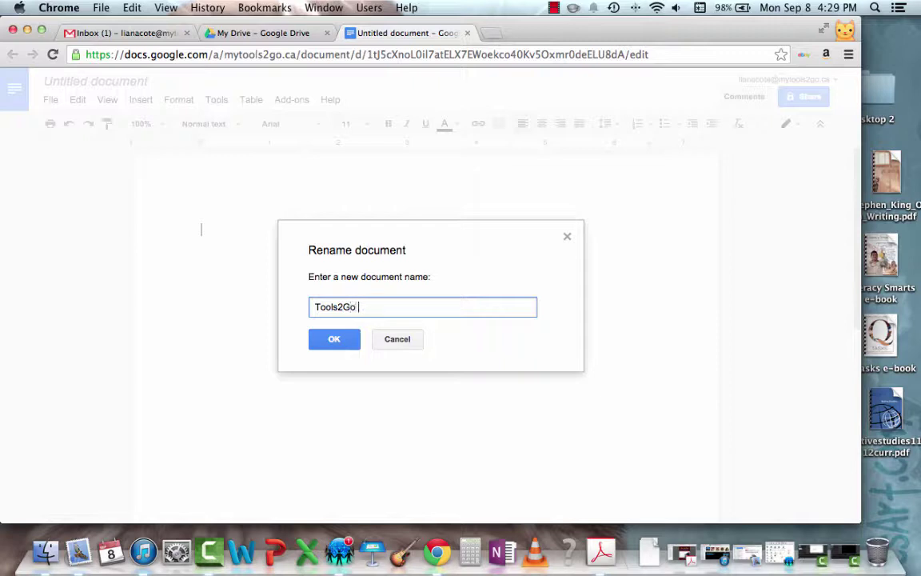
type("Video Trial")
left_click(348, 338)
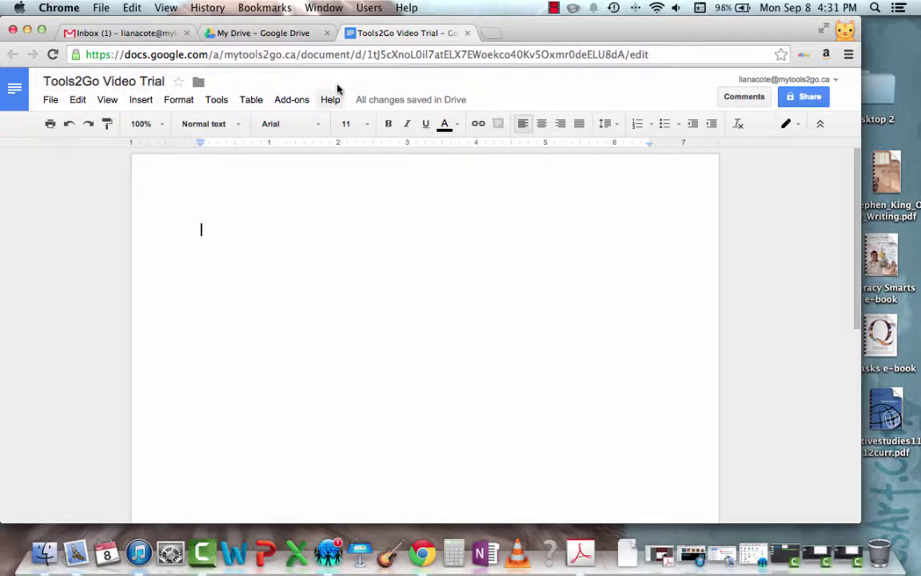
- Go to the Docs home, browse the recent documents, and reopen "Tools2Go Video Trial"
mouse_move(395, 103)
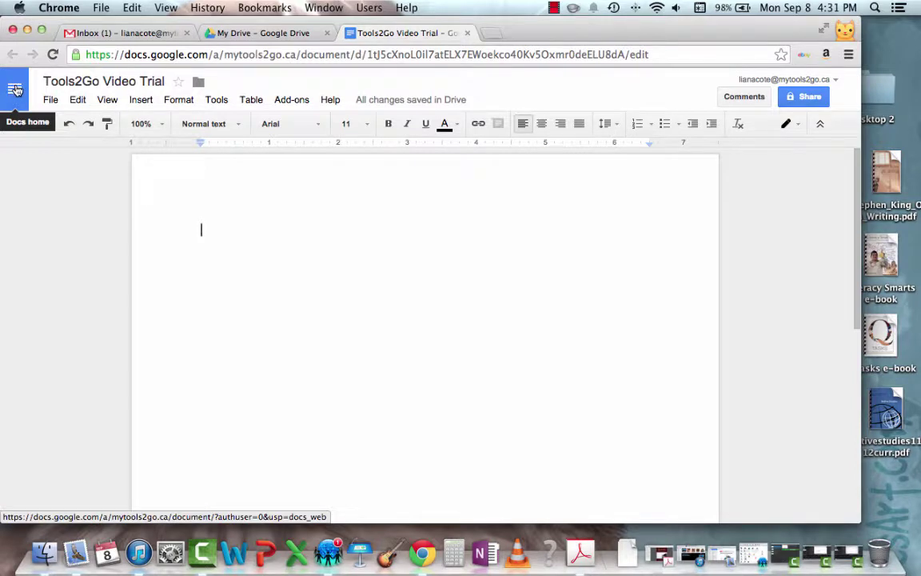
left_click(15, 90)
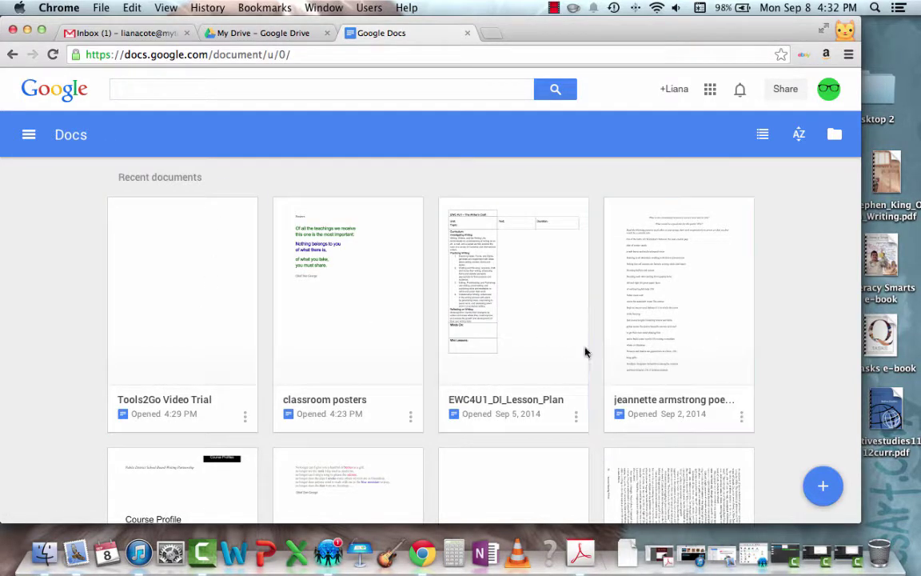
scroll(608, 378, "down", 10)
scroll(609, 378, "down", 15)
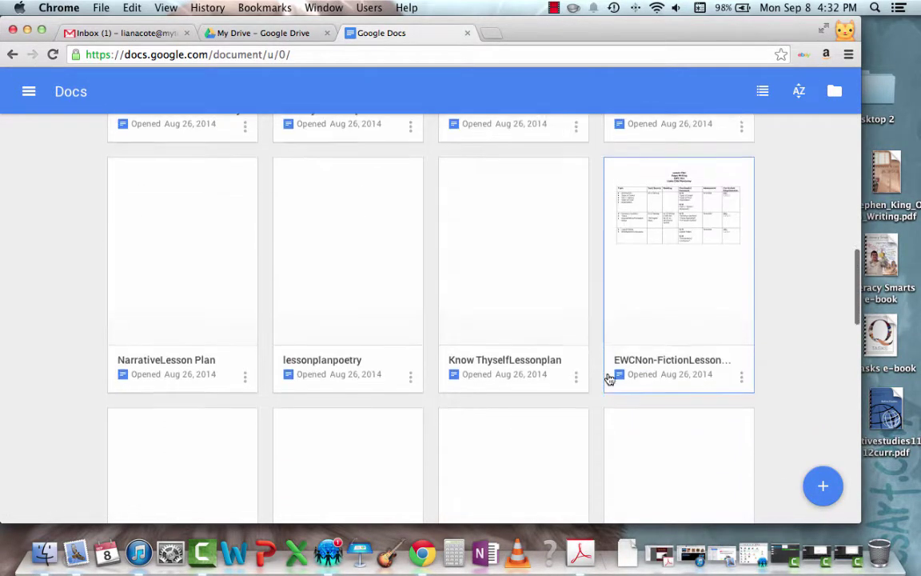
scroll(609, 379, "down", 2)
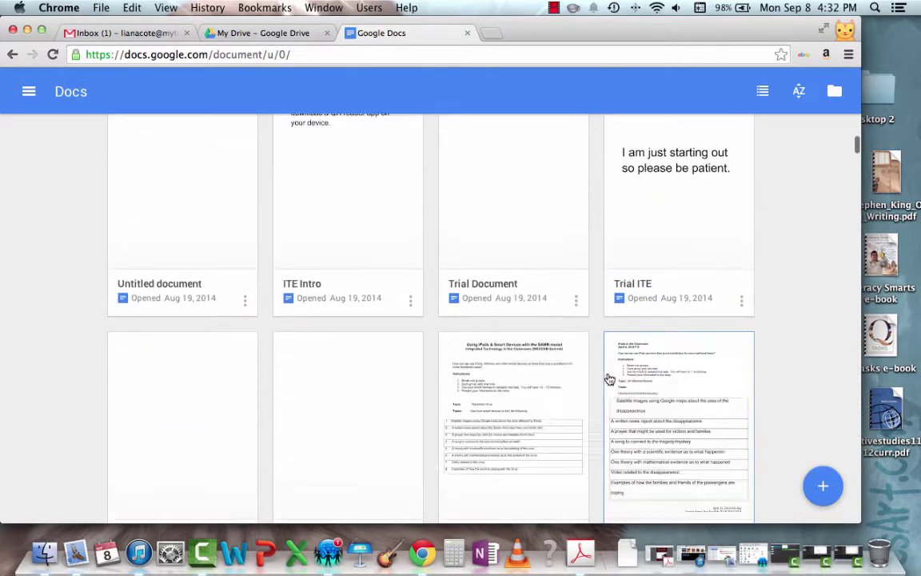
scroll(609, 379, "up", 20)
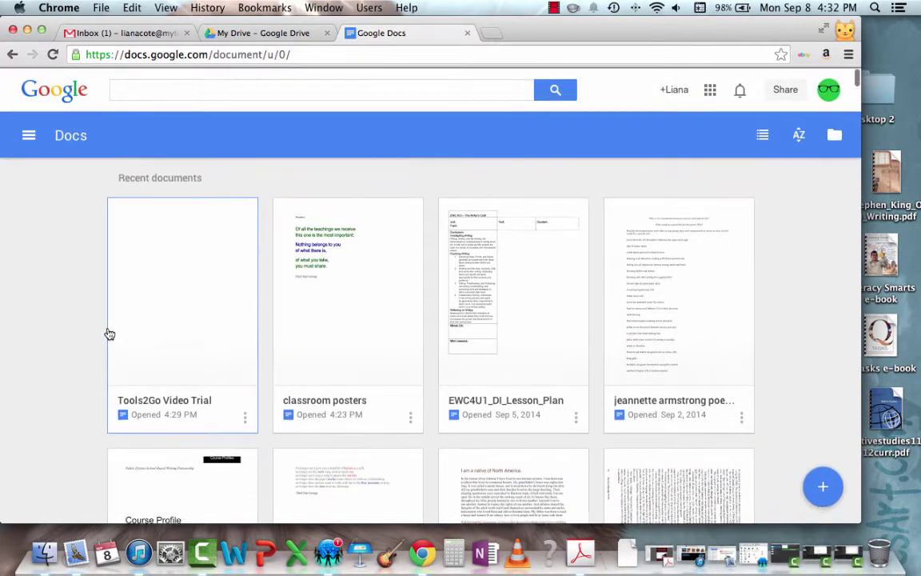
left_click(177, 322)
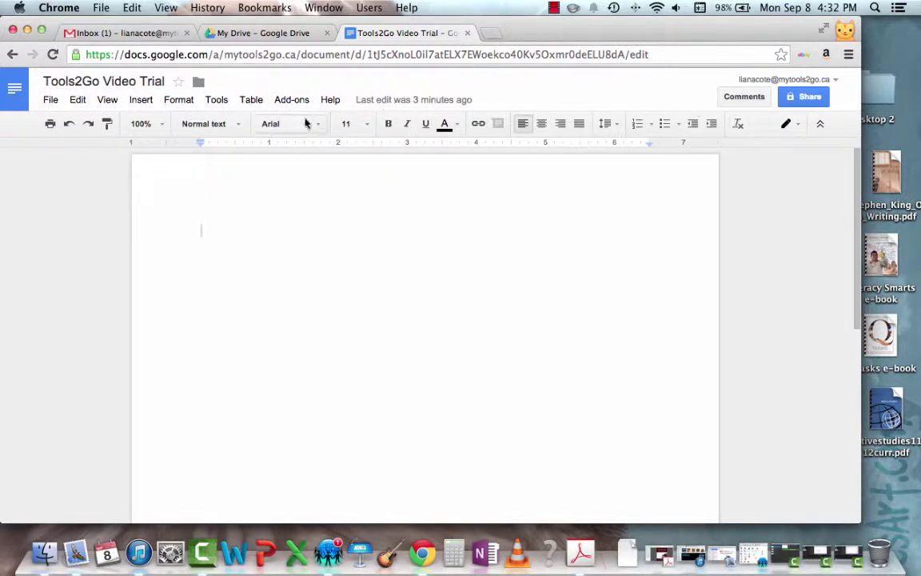
- Rename the document as "Tools2Go Video Trial_2014"
left_click(49, 98)
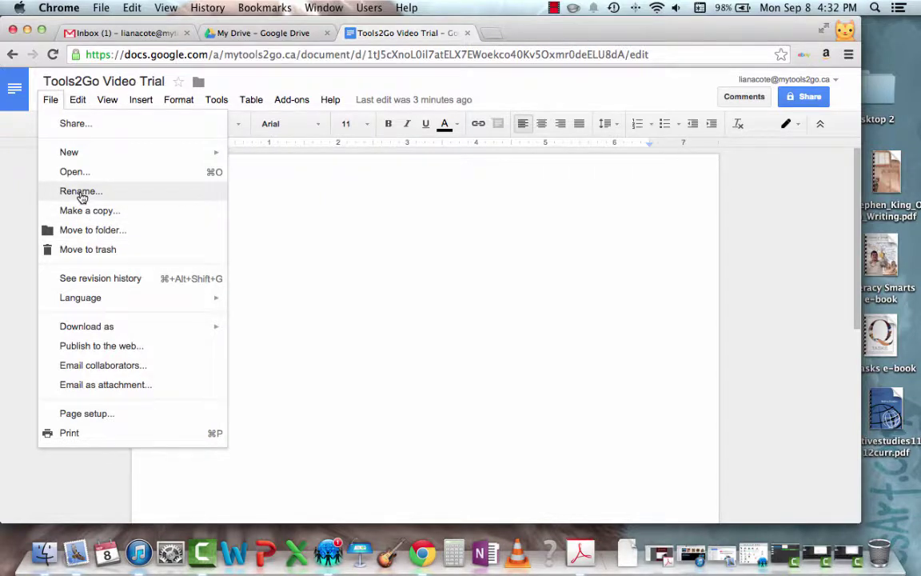
left_click(15, 188)
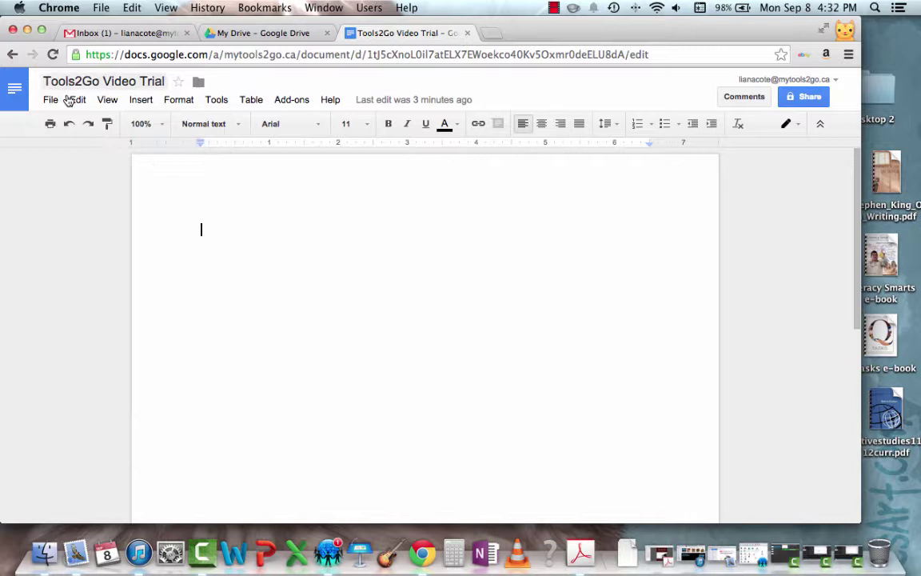
left_click(106, 83)
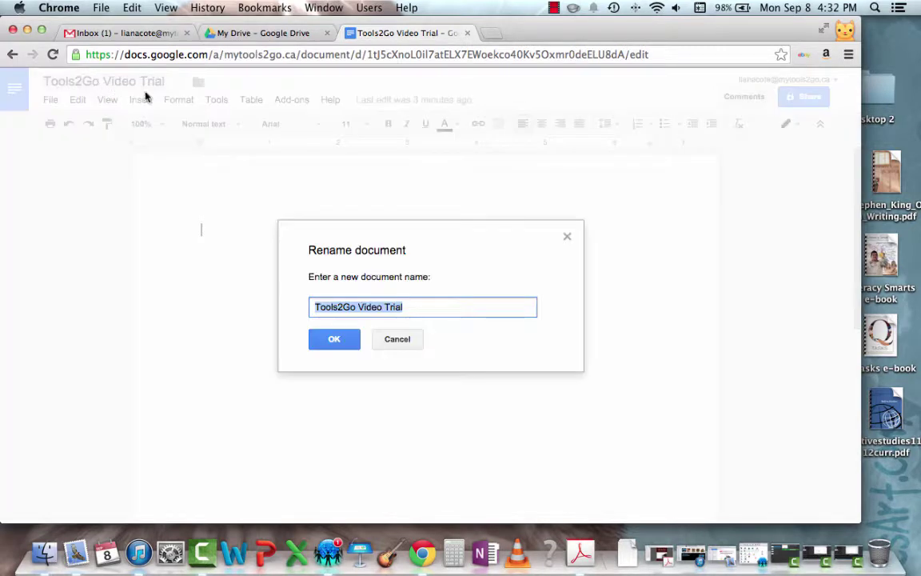
left_click(428, 304)
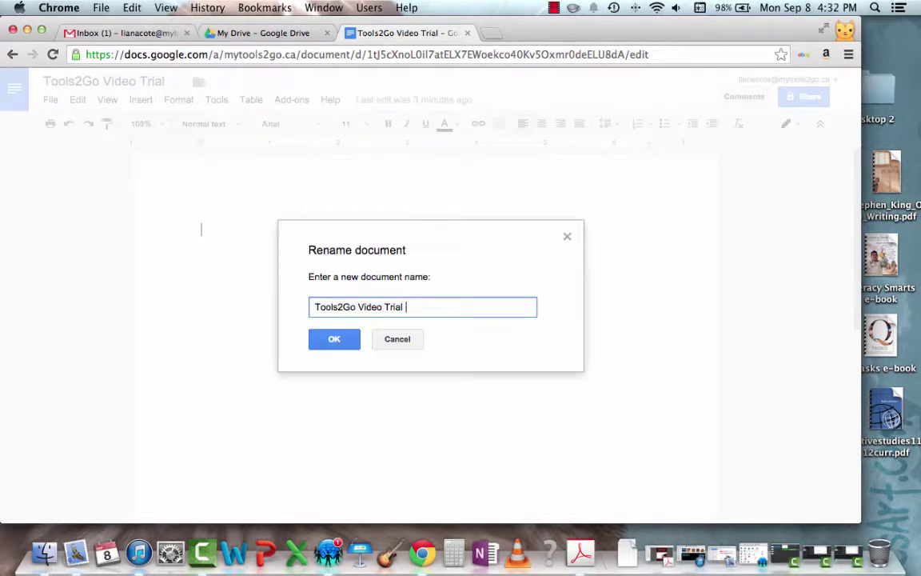
key("BackSpace")
left_click(334, 340)
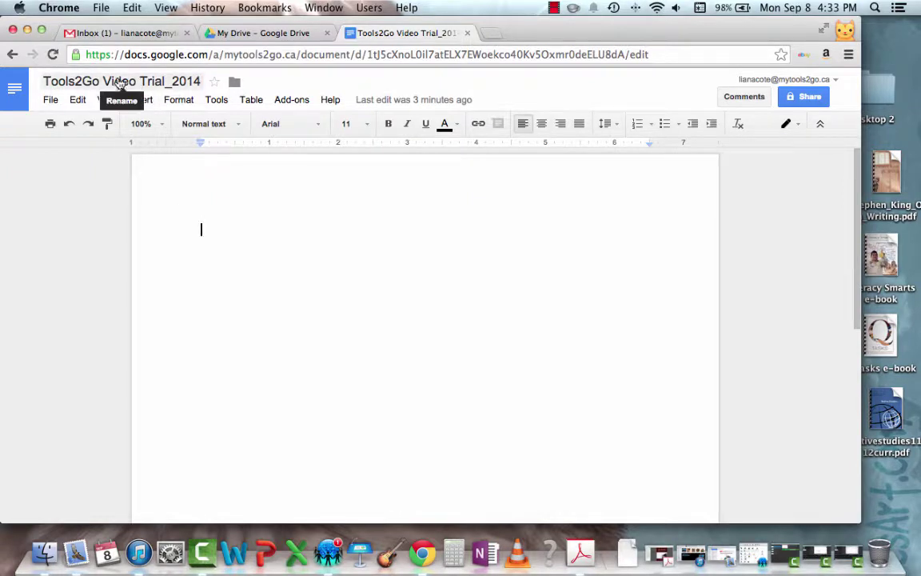
- Enter "Title" and, below it after a blank line, "Content document" as the document's text
mouse_move(393, 106)
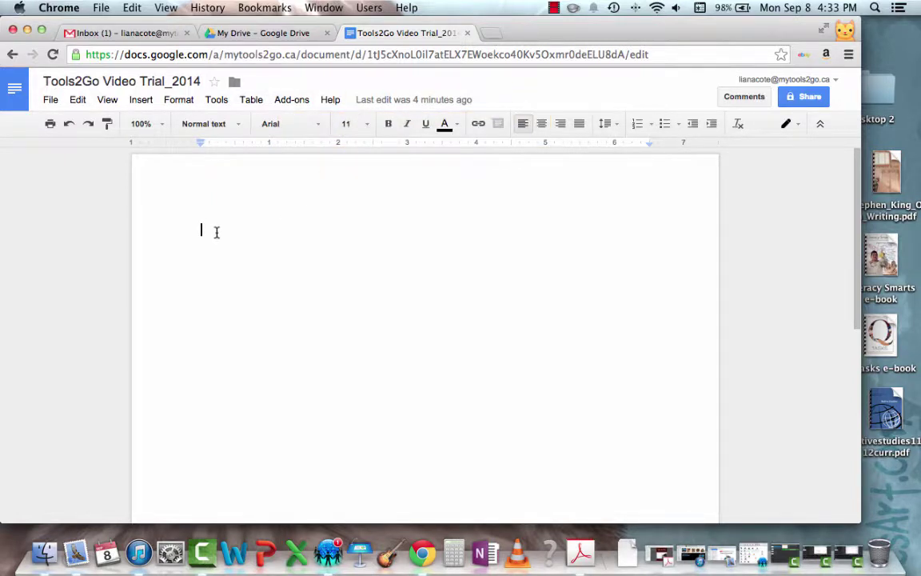
type("Title")
key("Return")
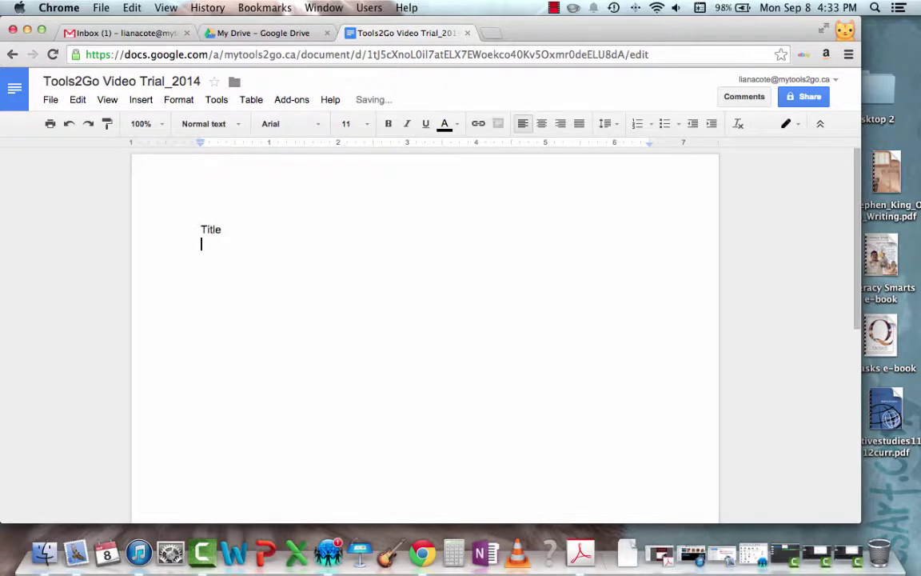
type("Content document")
key("Return")
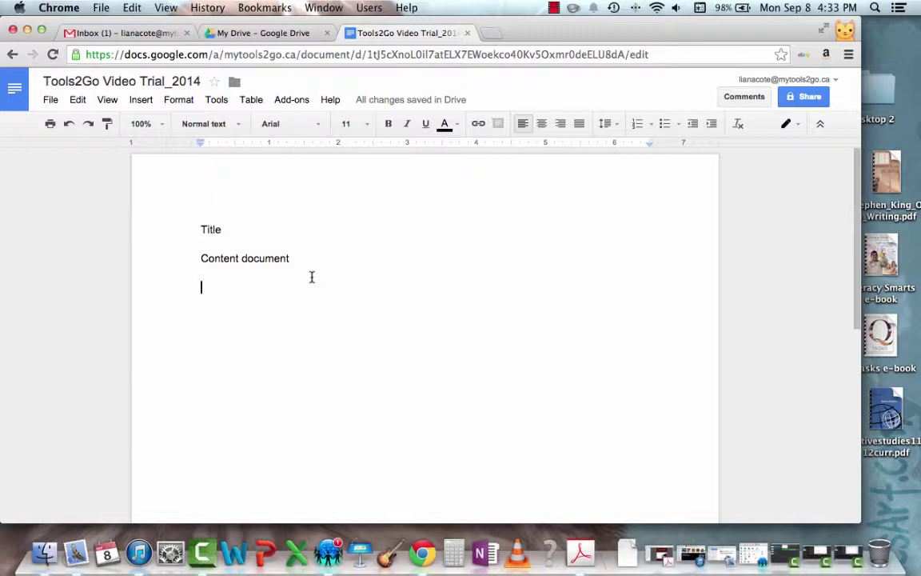
- Search for quotes about "technology" with the Research tool and insert the Arthur C. Clarke quote below "Content document"
left_click(215, 101)
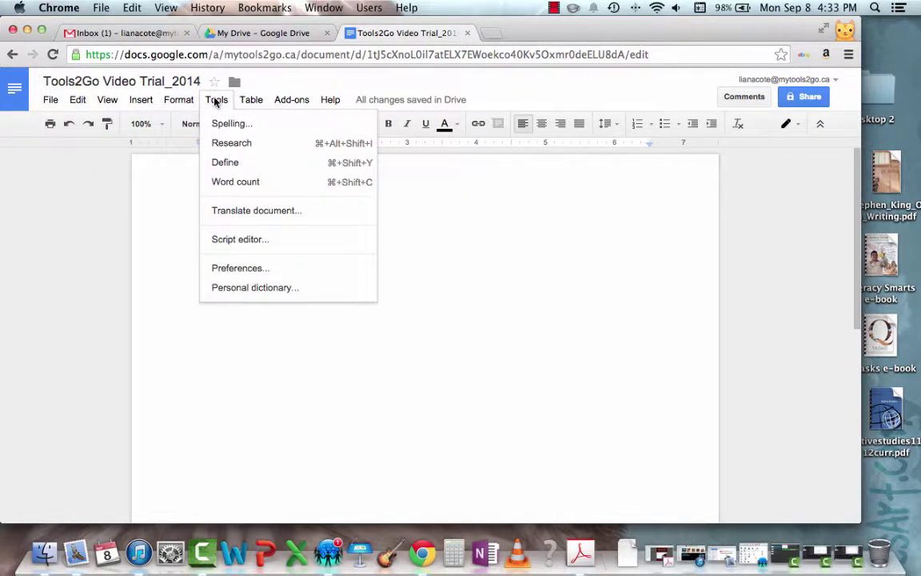
left_click(233, 144)
left_click(739, 155)
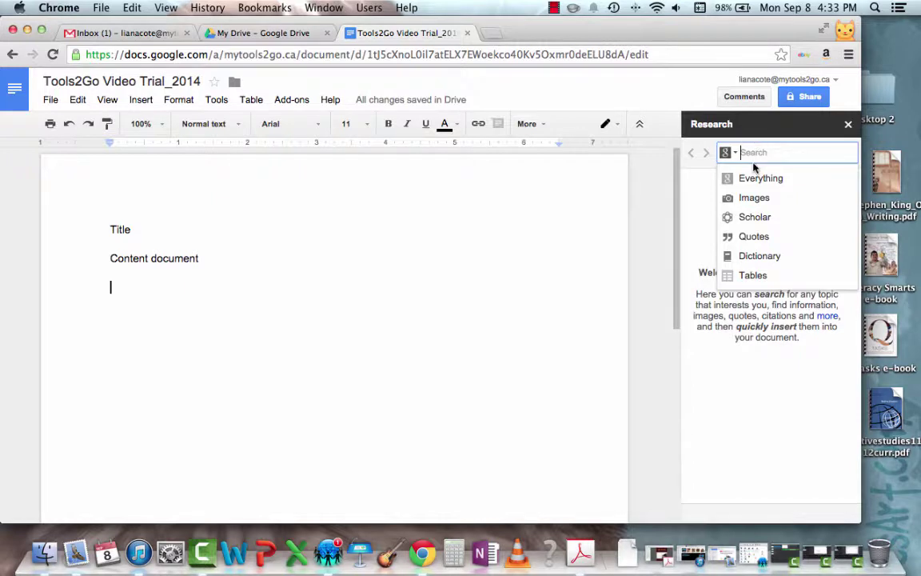
left_click(764, 238)
type("tech")
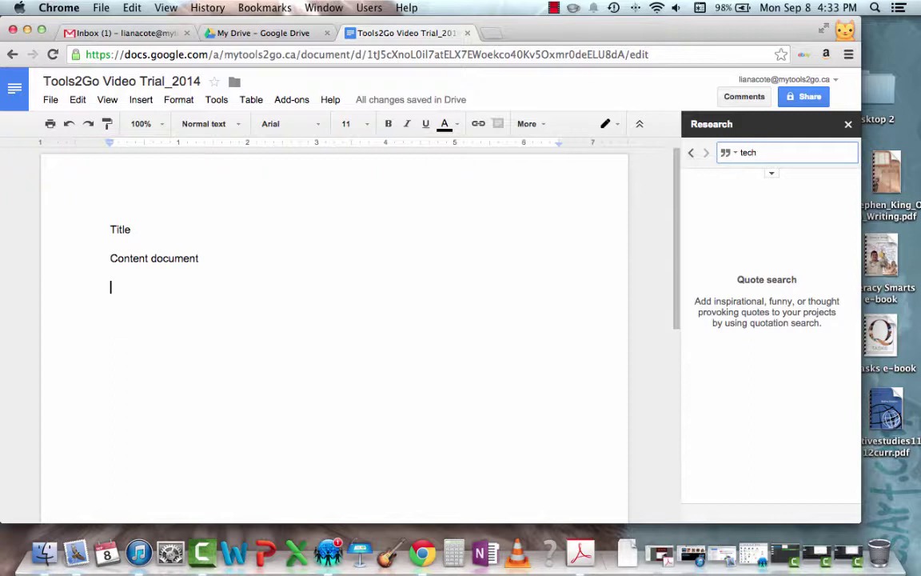
key("Return")
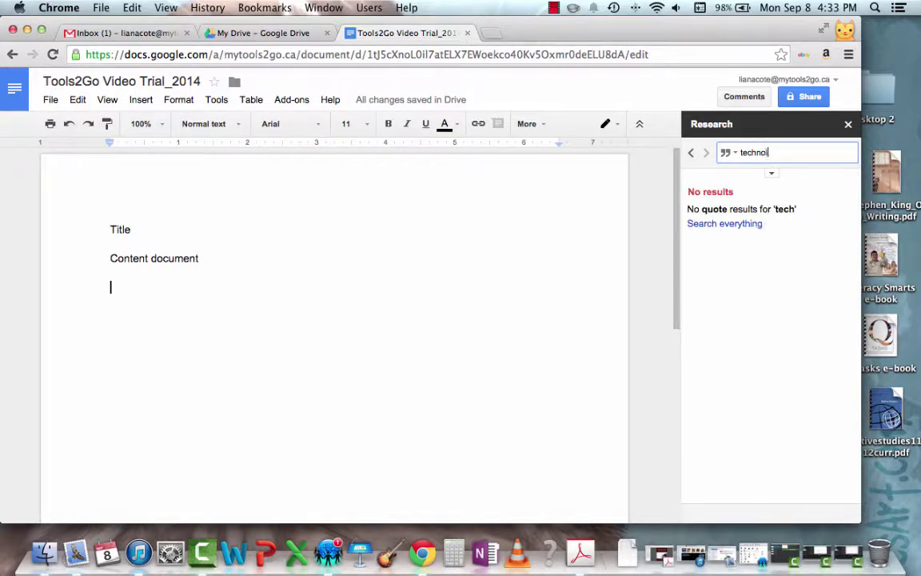
key("Return")
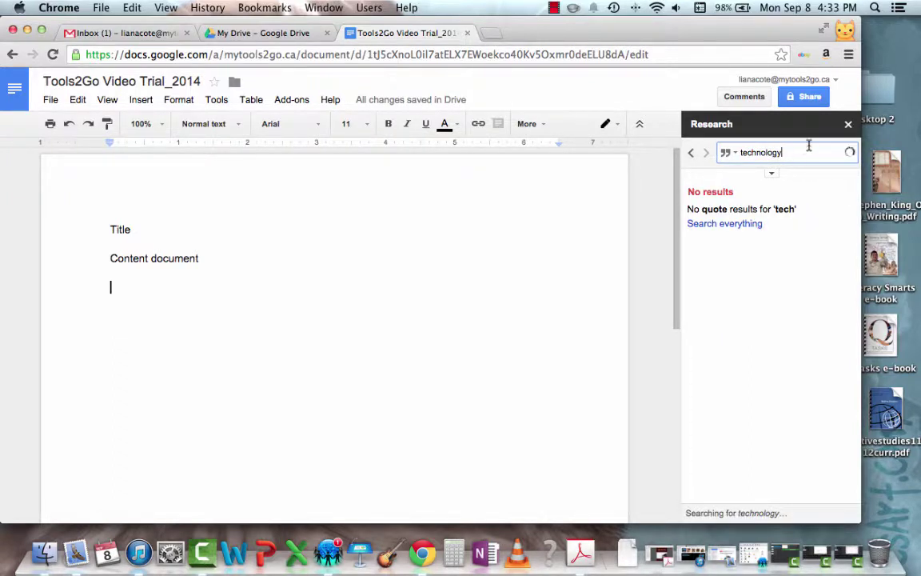
mouse_move(689, 247)
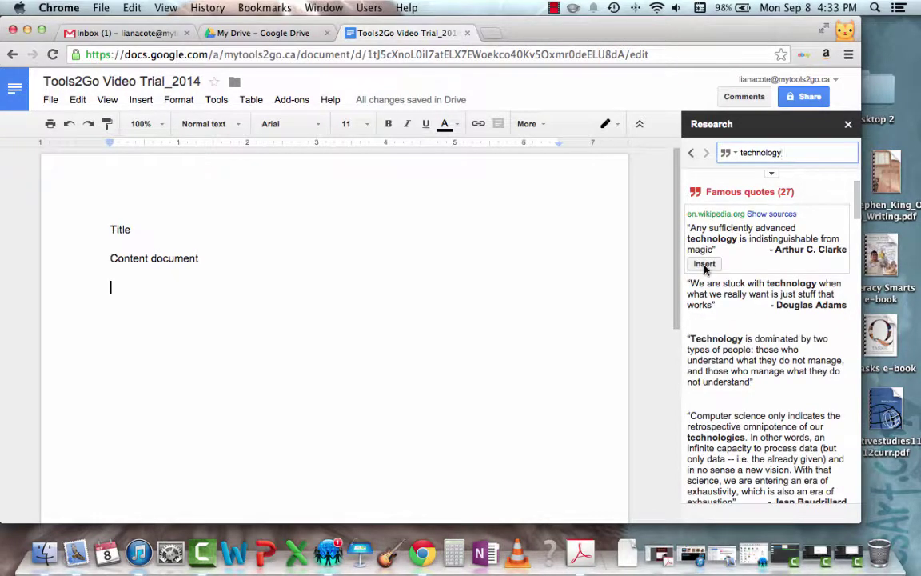
left_click(704, 265)
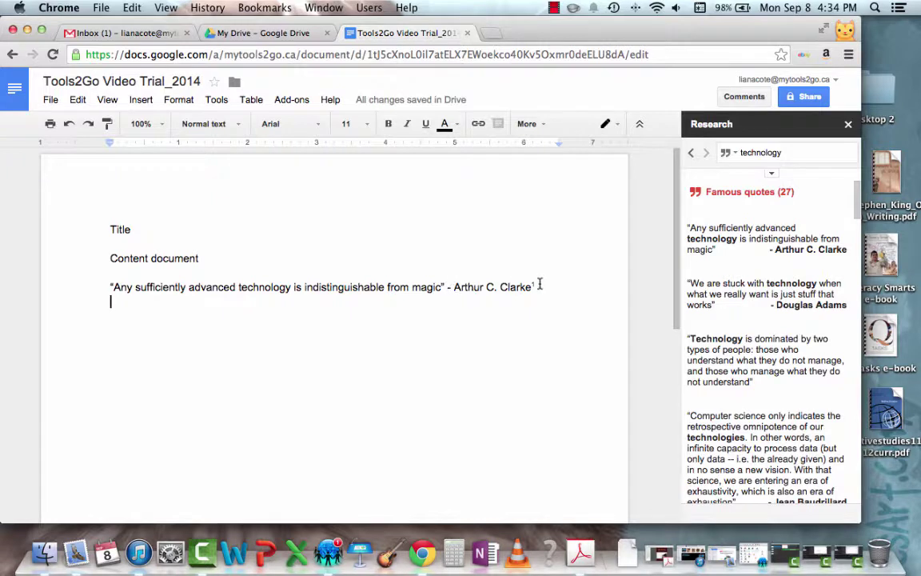
- Start a new line below the Arthur C. Clarke quote and check the quote's footnote at the end of the page
left_click(533, 284)
key("Return")
scroll(529, 313, "down", 10)
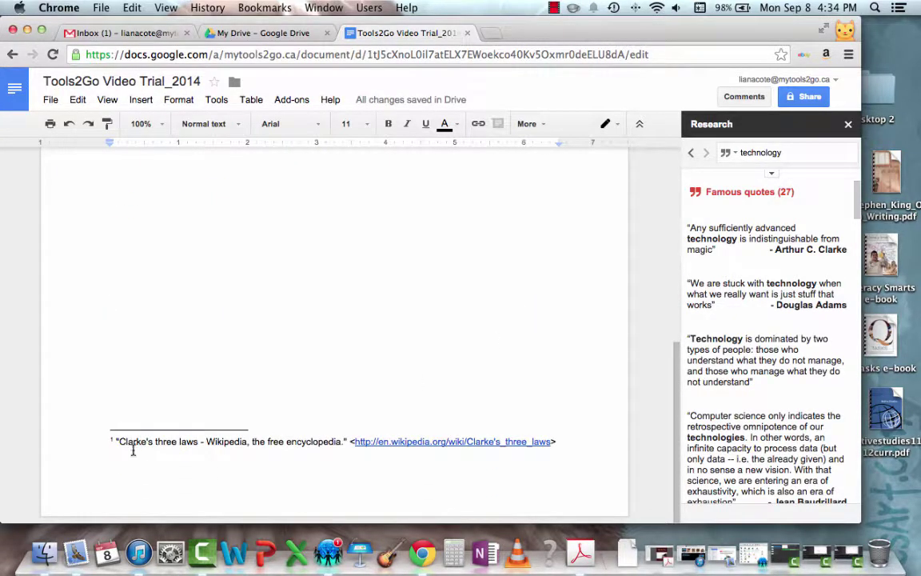
scroll(467, 309, "up", 10)
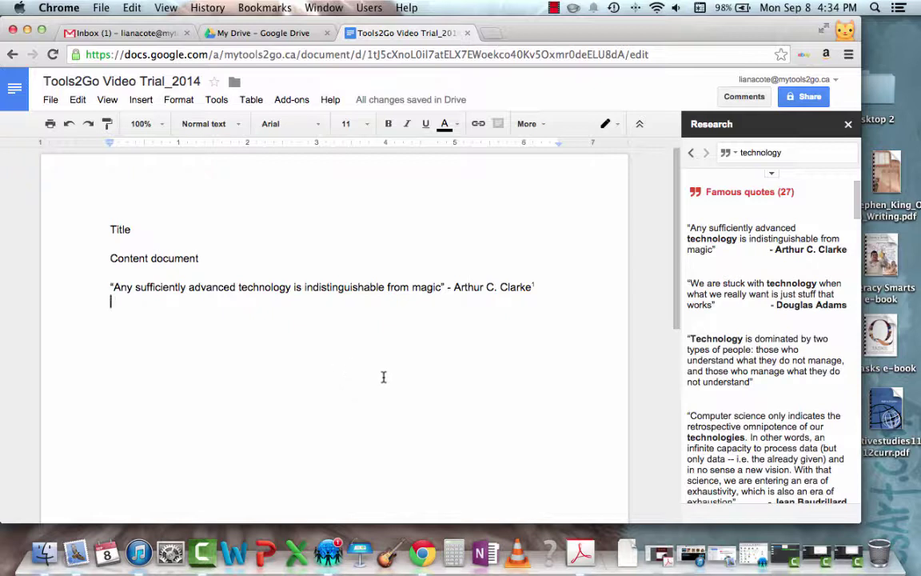
scroll(382, 376, "down", 10)
scroll(363, 385, "up", 10)
- Show the Research tool's citation format setting, compare it with the quote's footnote, and hide the setting again
left_click(771, 174)
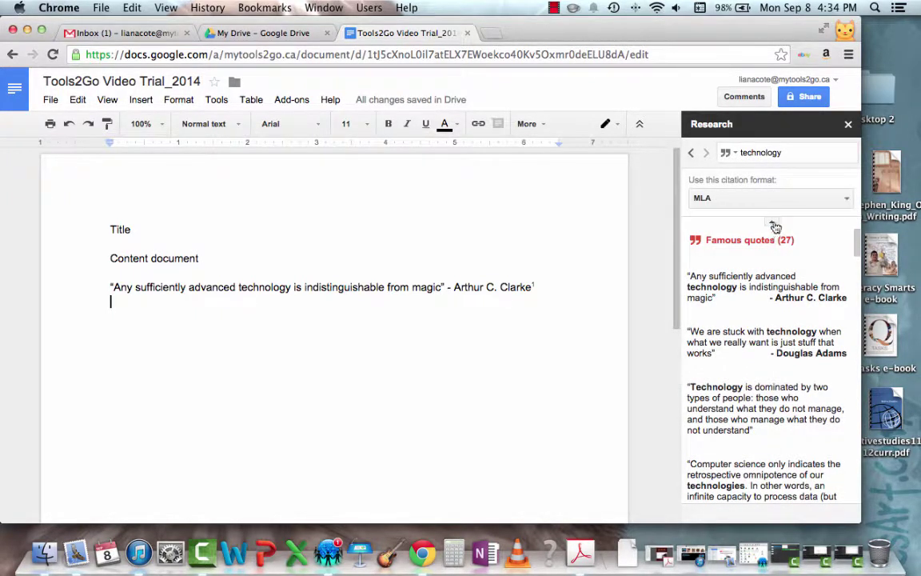
left_click(775, 228)
left_click(773, 176)
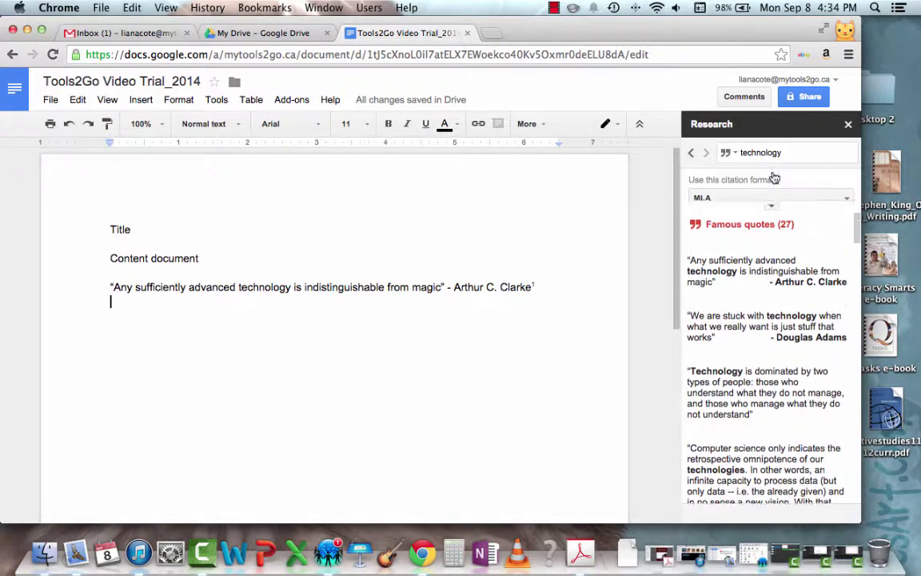
scroll(591, 304, "down", 5)
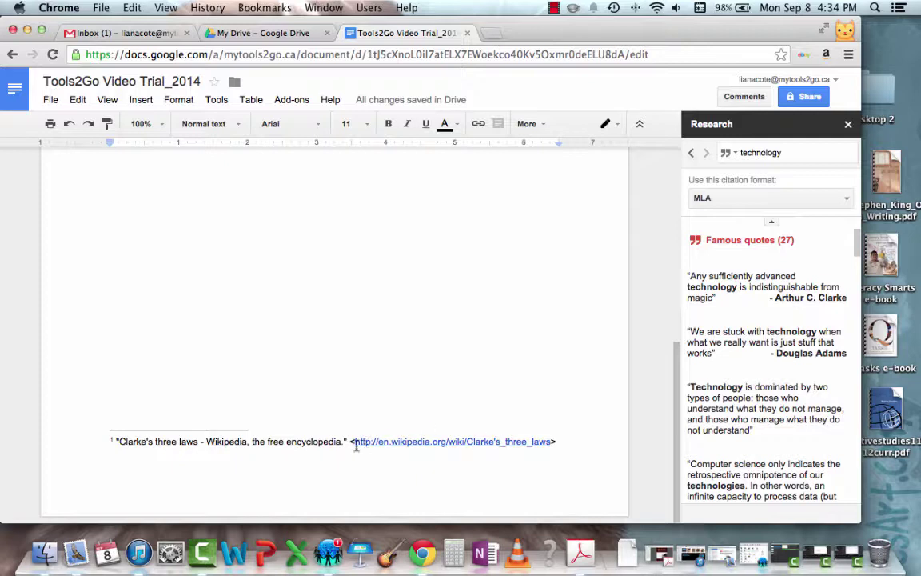
scroll(469, 331, "up", 5)
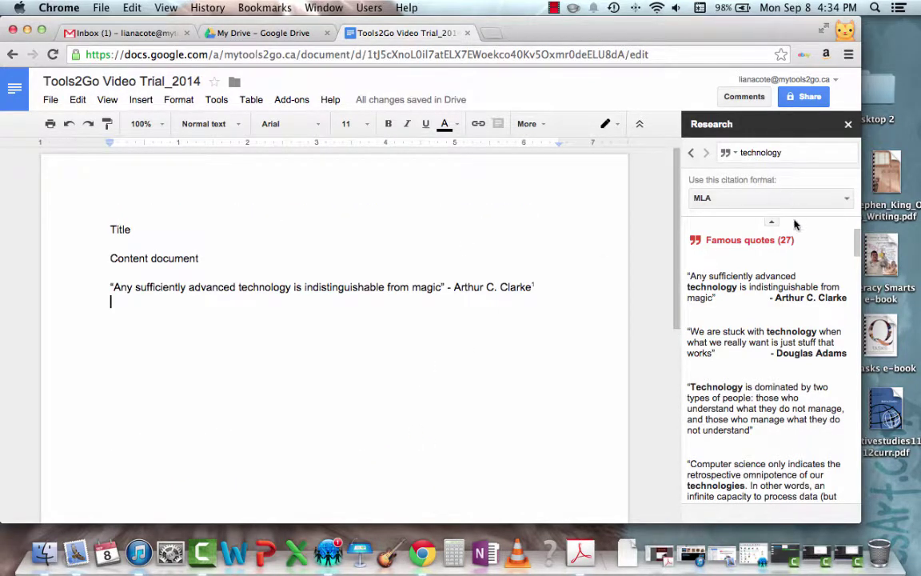
left_click(770, 227)
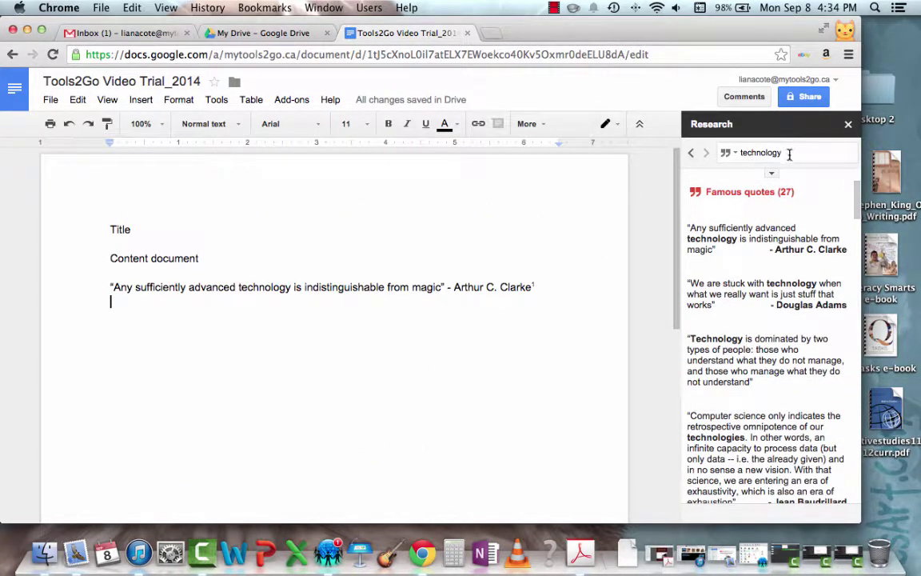
- Step back through the earlier quote searches, return to the "technology" results, and briefly review the citation format setting
left_click(690, 154)
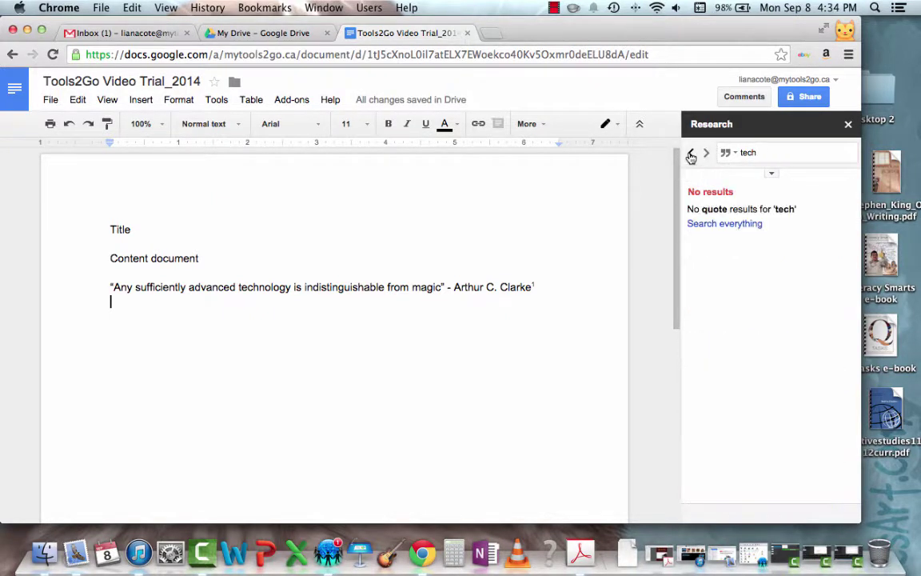
left_click(690, 154)
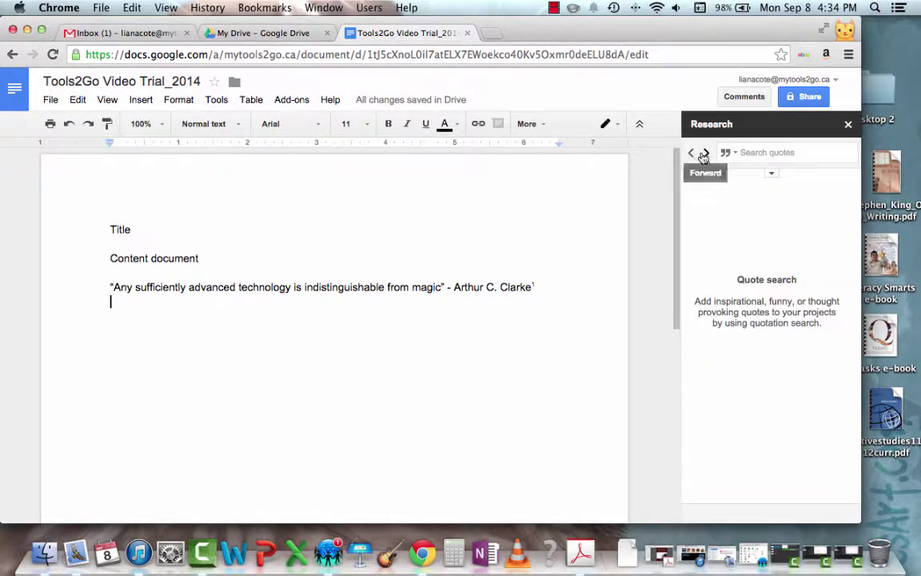
left_click(704, 153)
left_click(705, 154)
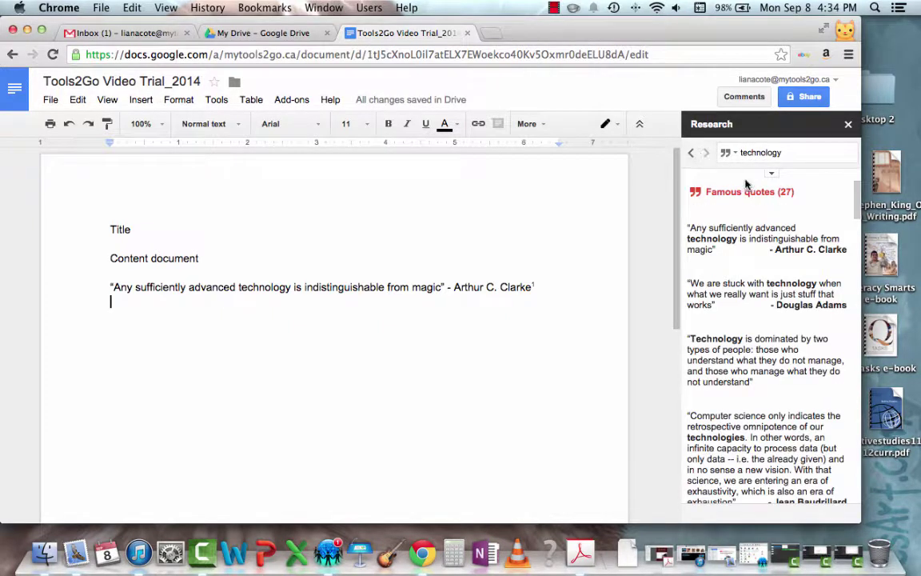
left_click(773, 175)
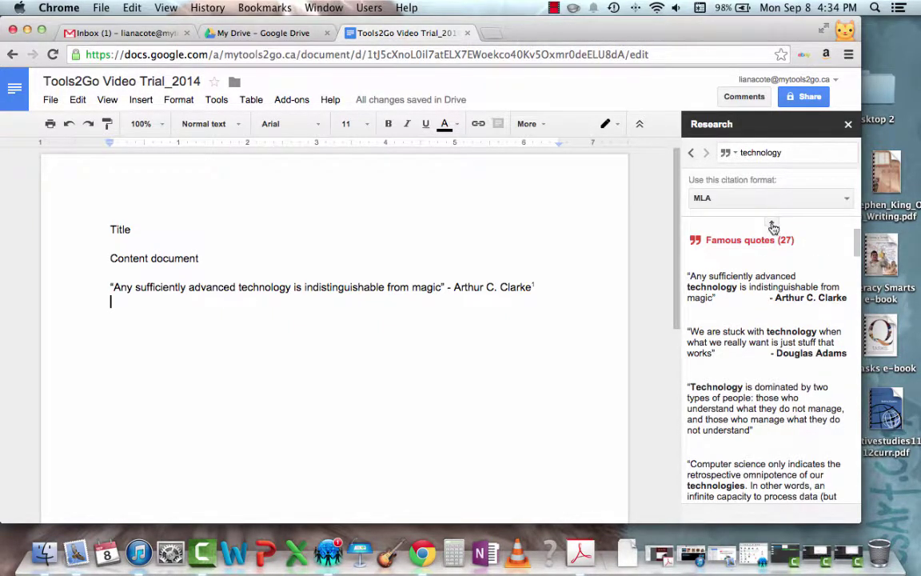
left_click(773, 226)
- Switch the "technology" research from quotes to Scholar results and examine the listed sources
double_click(793, 152)
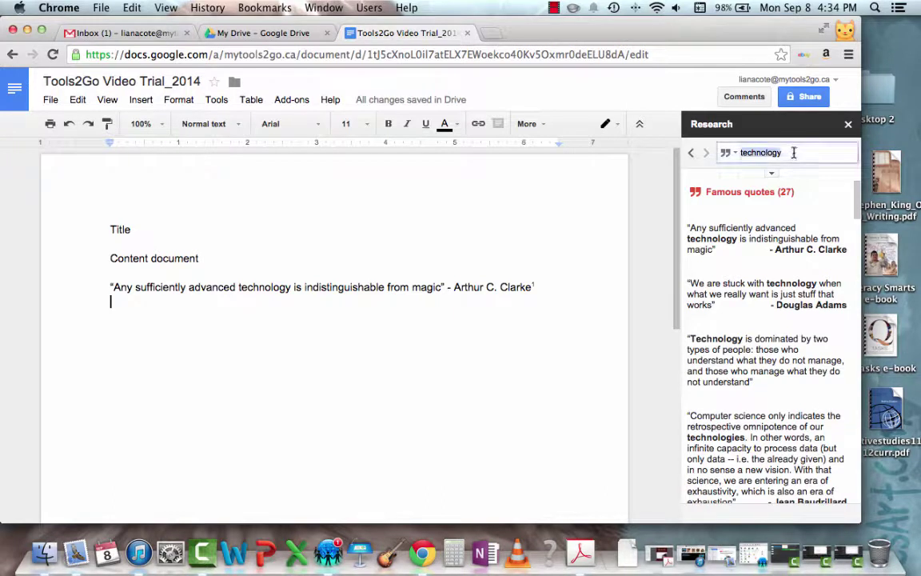
left_click_drag(776, 152, 736, 157)
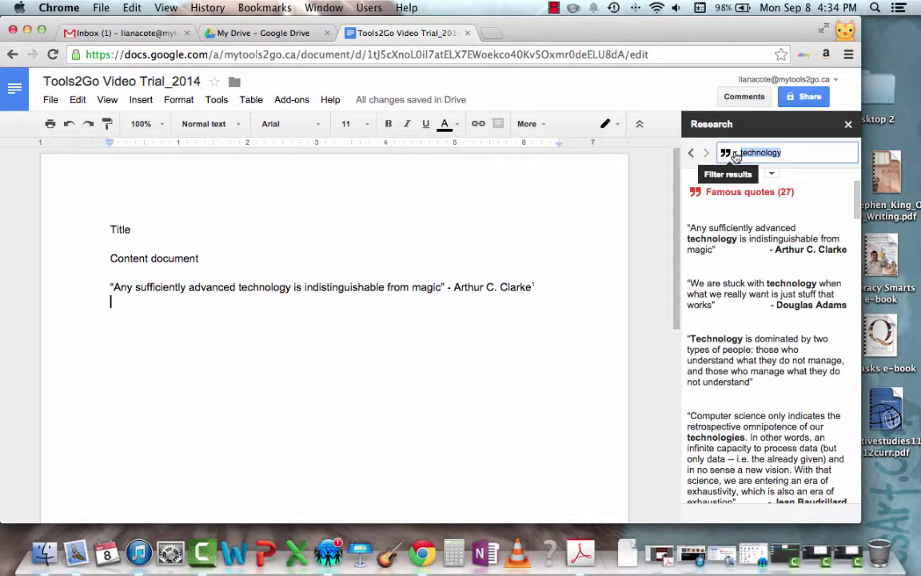
left_click(736, 157)
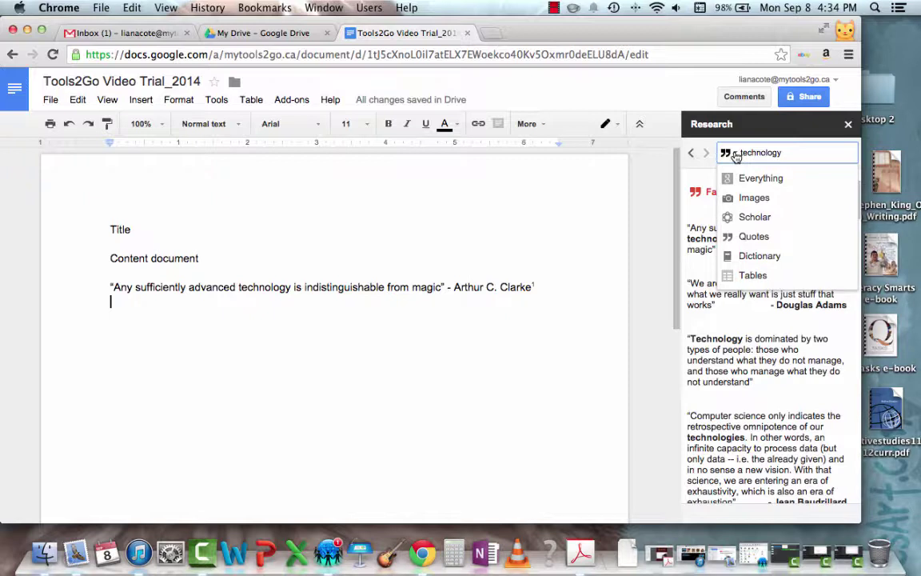
left_click(761, 222)
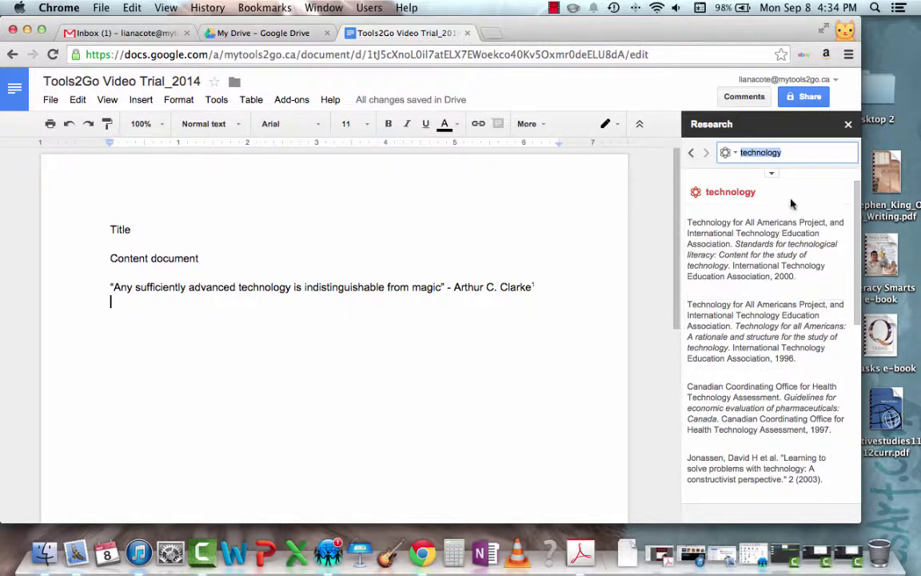
mouse_move(790, 231)
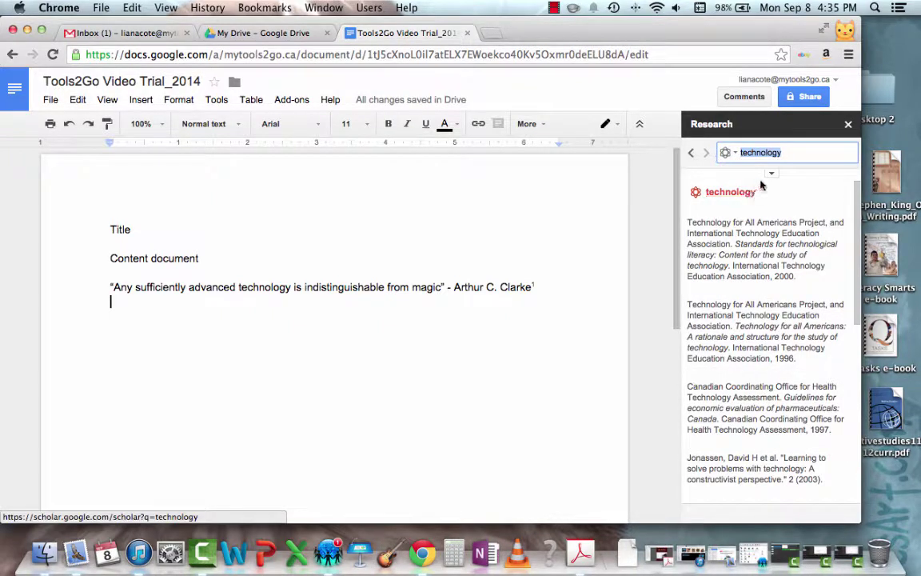
- Search Scholar for "shakespeare and ophelia" and examine the citation options of the first source
key("BackSpace")
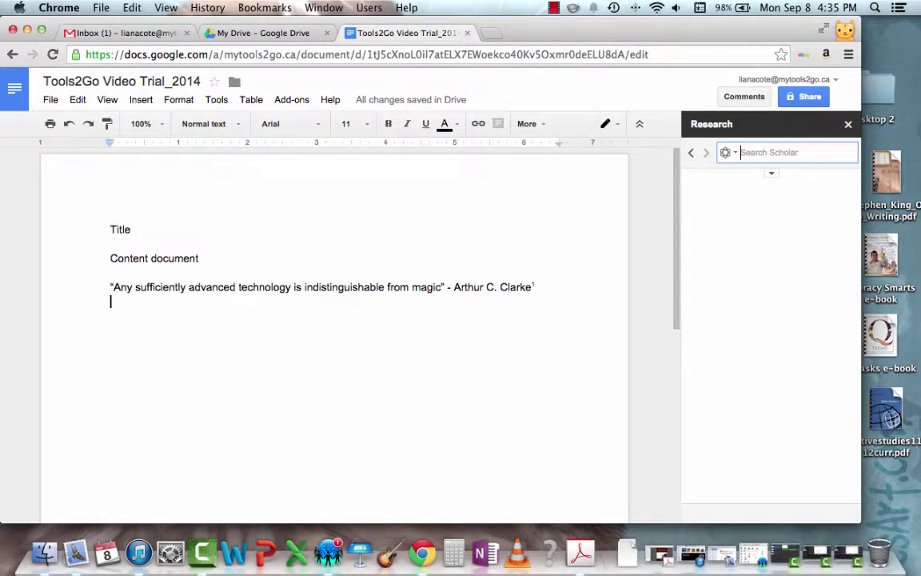
type("shakespeare and opeh")
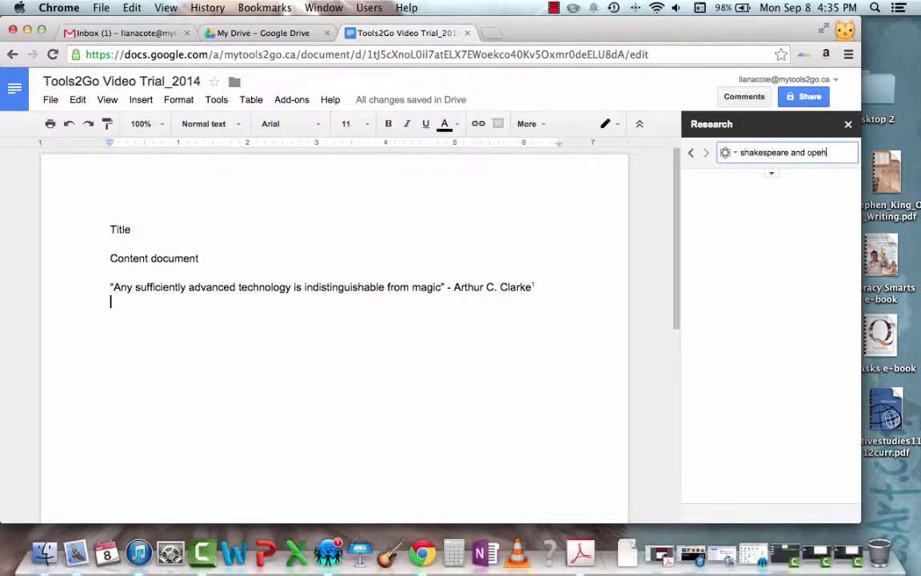
key("BackSpace")
key("BackSpace")
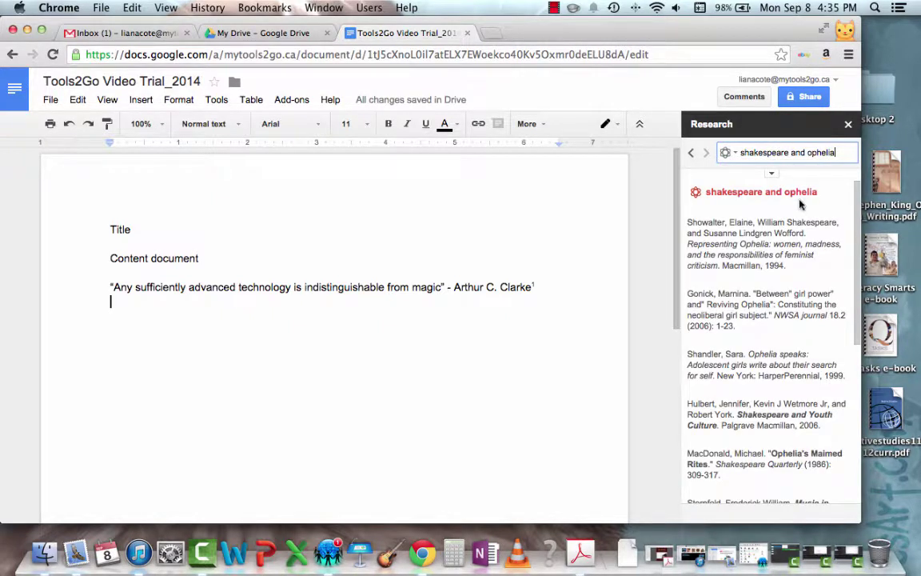
mouse_move(798, 207)
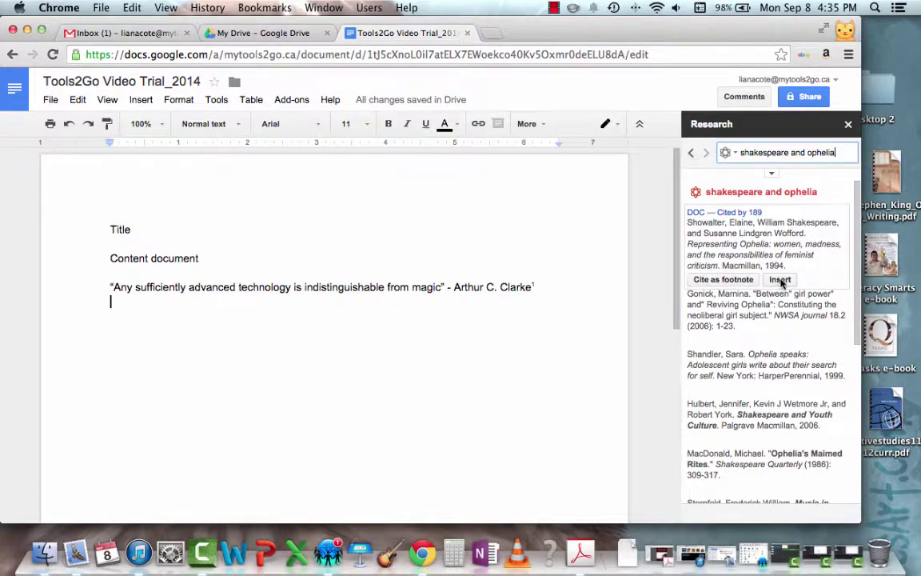
- Switch the research to images and search for "technology"
left_click(734, 155)
left_click(747, 200)
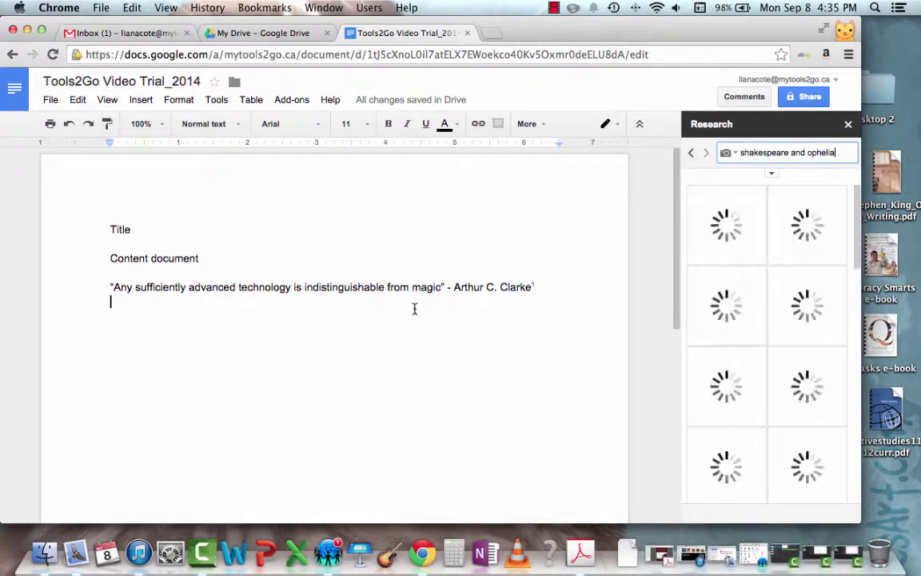
double_click(767, 152)
triple_click(772, 153)
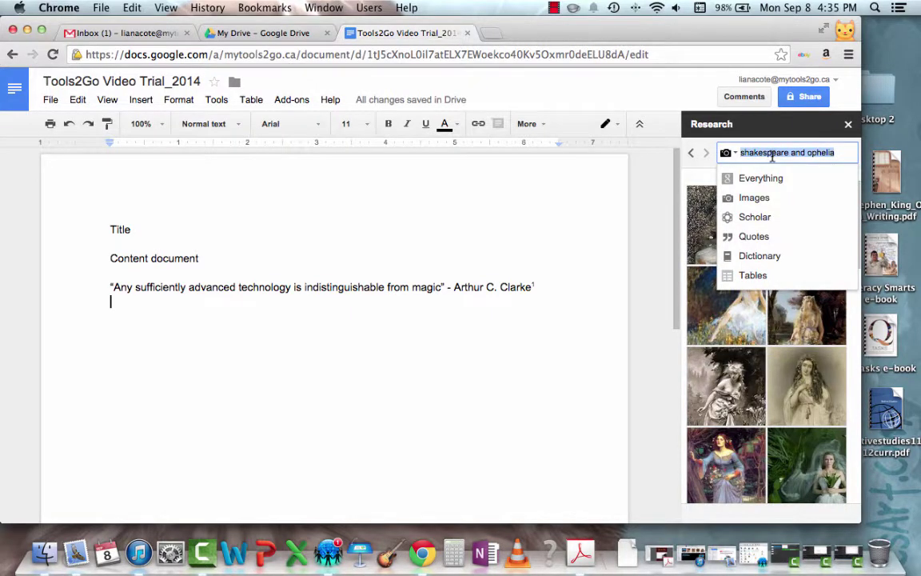
type("technolo")
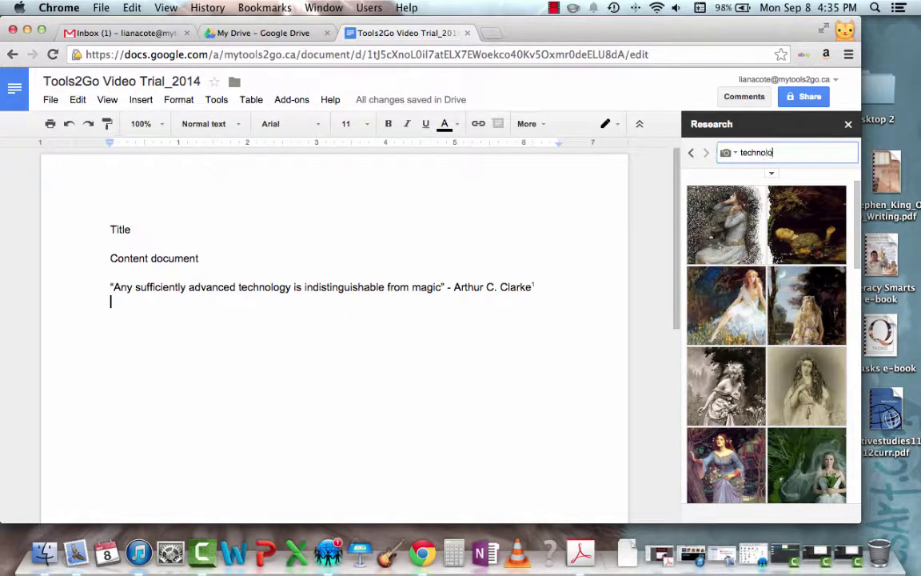
type("gy")
key("Return")
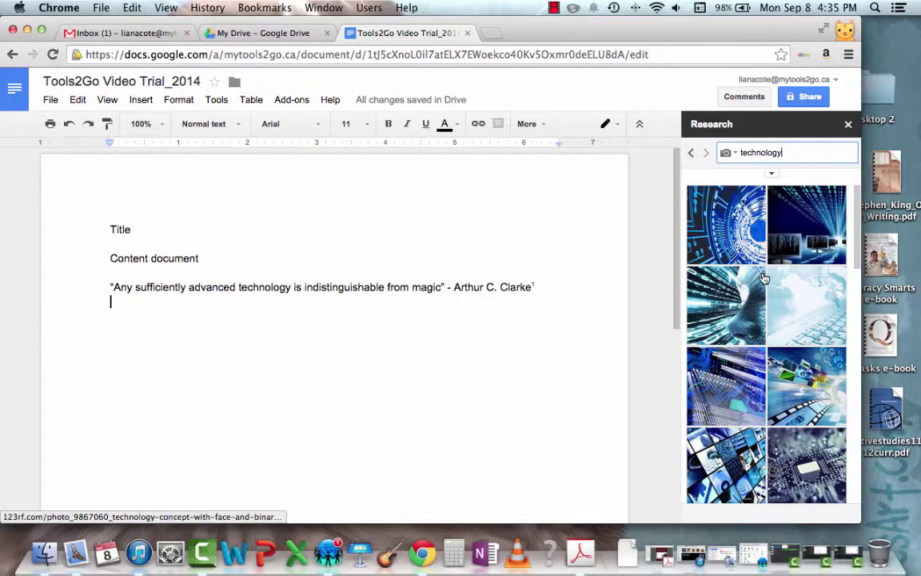
- Insert the light blue keyboard-and-mouse image below the Arthur C. Clarke quote, separated by a blank line
left_click(797, 314)
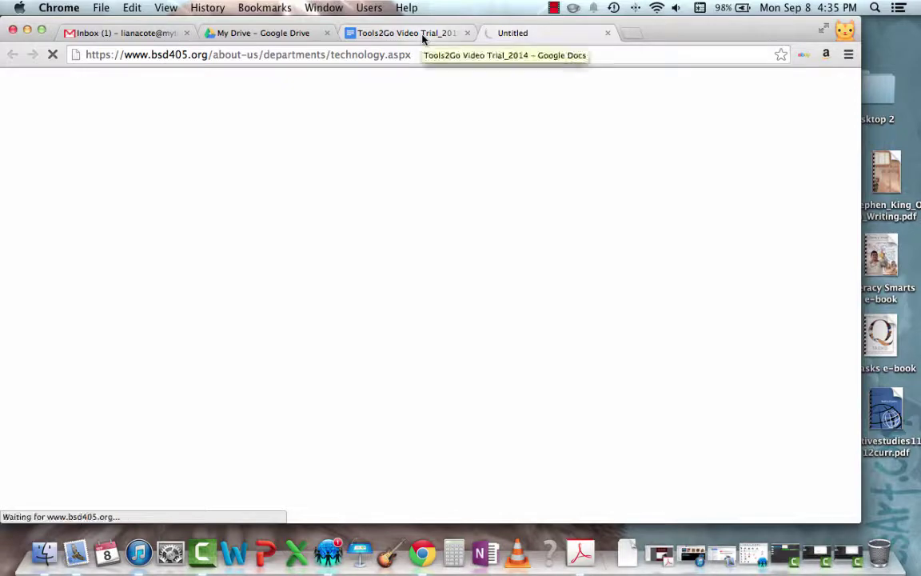
left_click(422, 35)
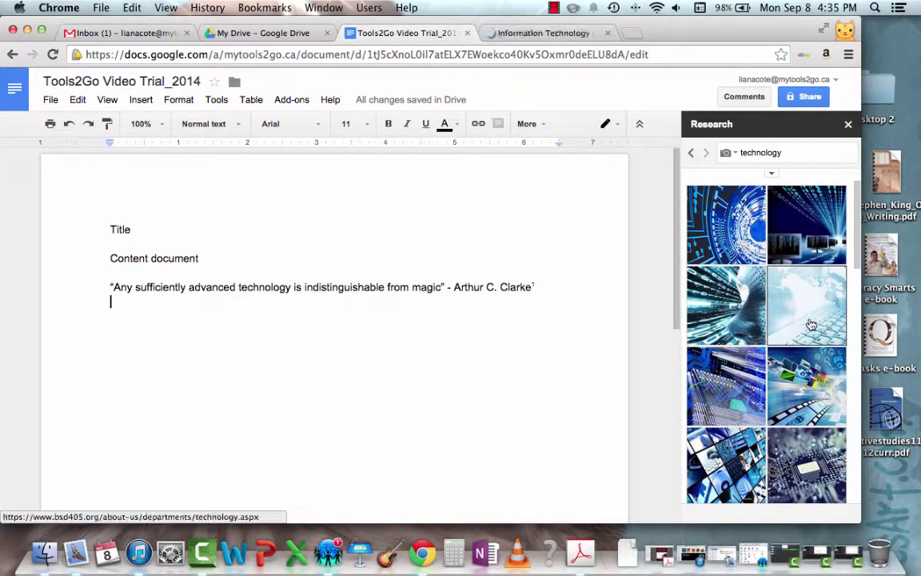
mouse_move(808, 320)
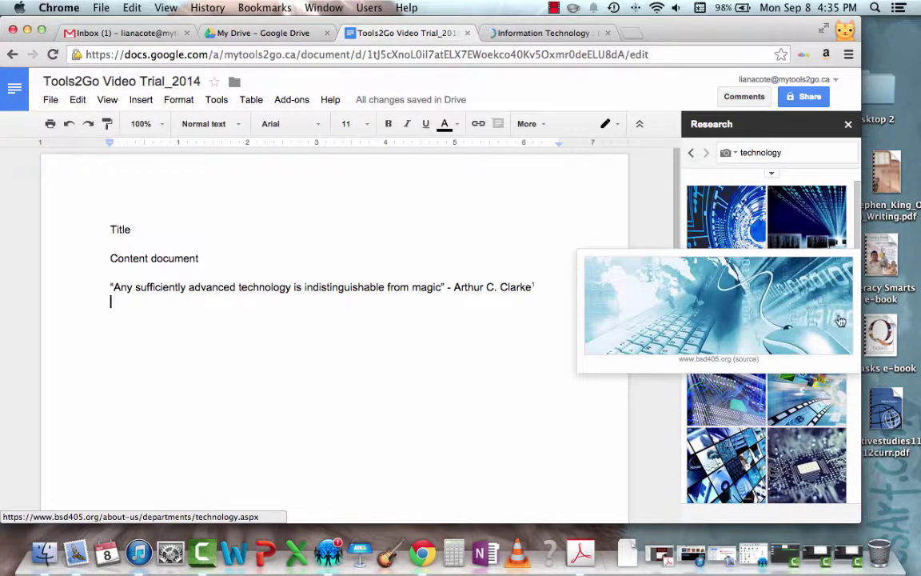
left_click_drag(755, 288, 374, 381)
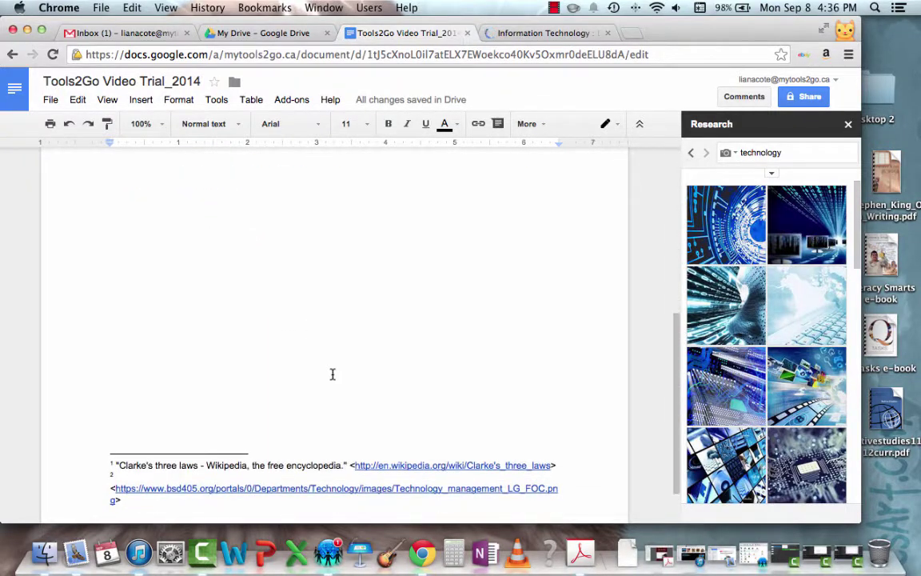
scroll(333, 374, "down", 2)
scroll(309, 299, "up", 5)
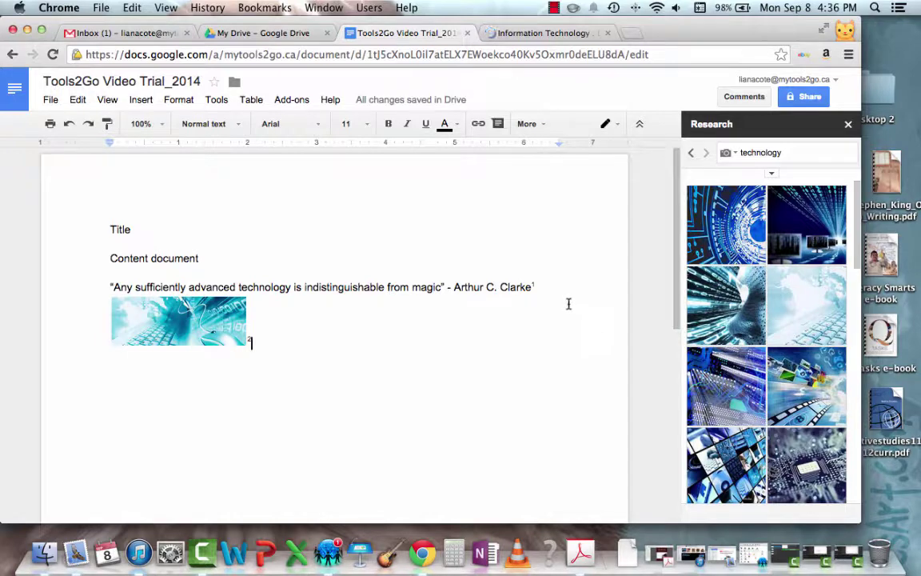
key("Return")
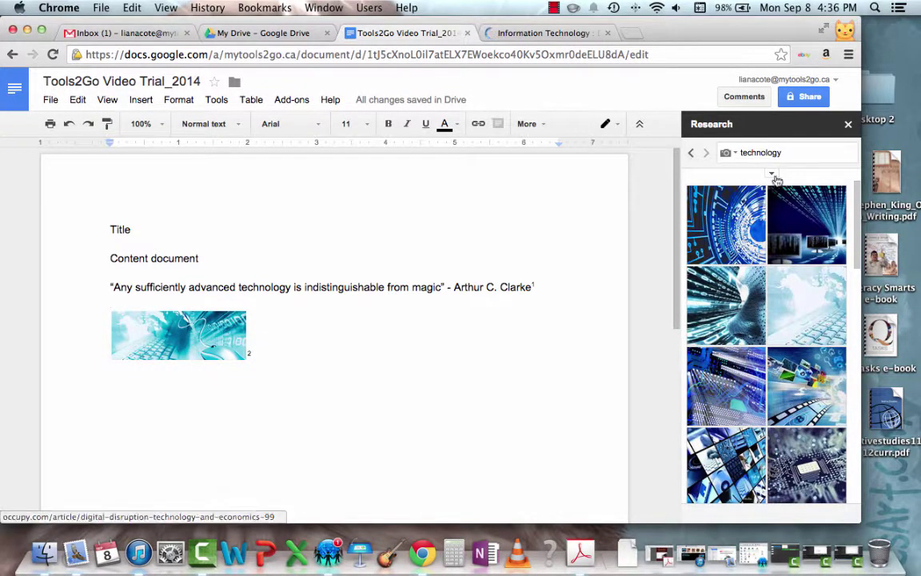
- Insert the red light-streaks image in front of the keyboard-and-mouse image, check the footnotes, and close the Research tool
scroll(766, 316, "down", 5)
scroll(766, 316, "down", 6)
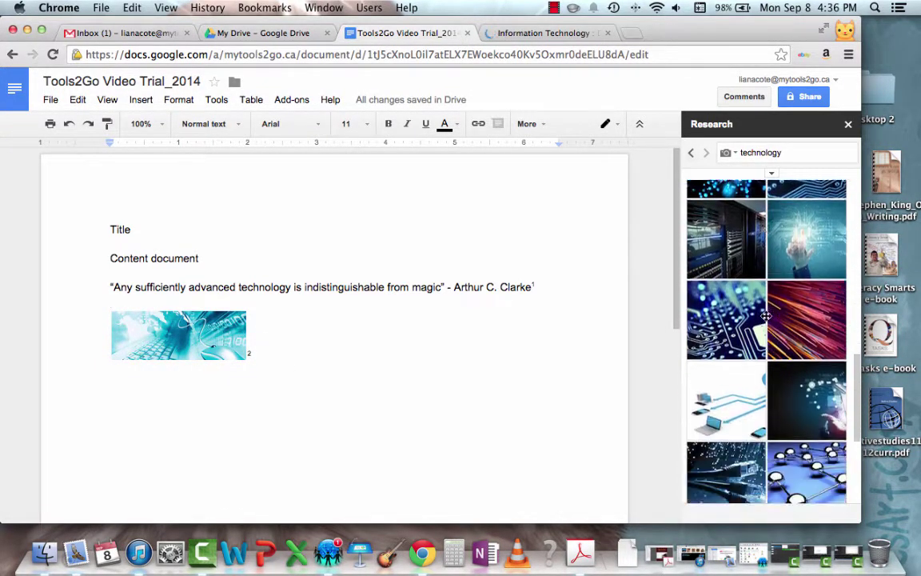
left_click_drag(803, 277, 150, 457)
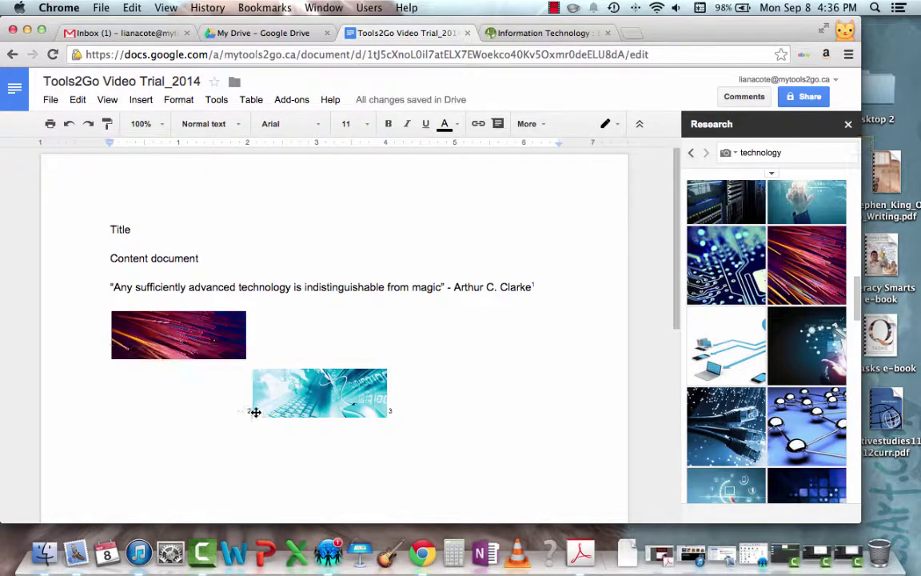
scroll(357, 443, "down", 5)
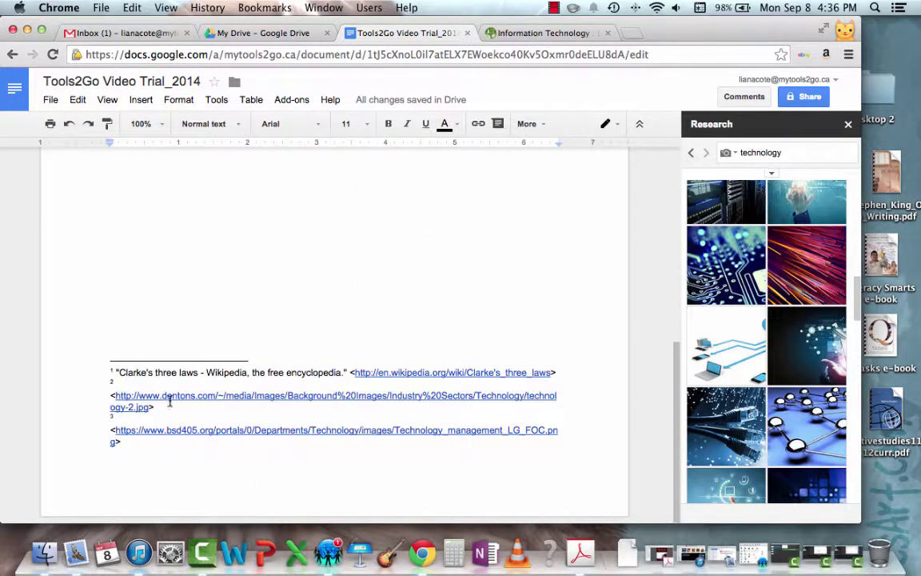
scroll(407, 295, "up", 5)
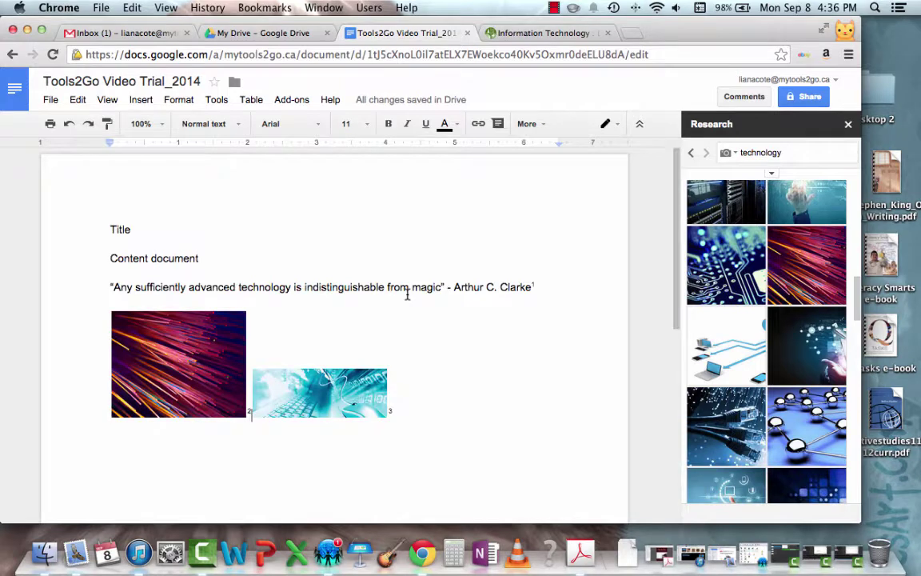
left_click(849, 125)
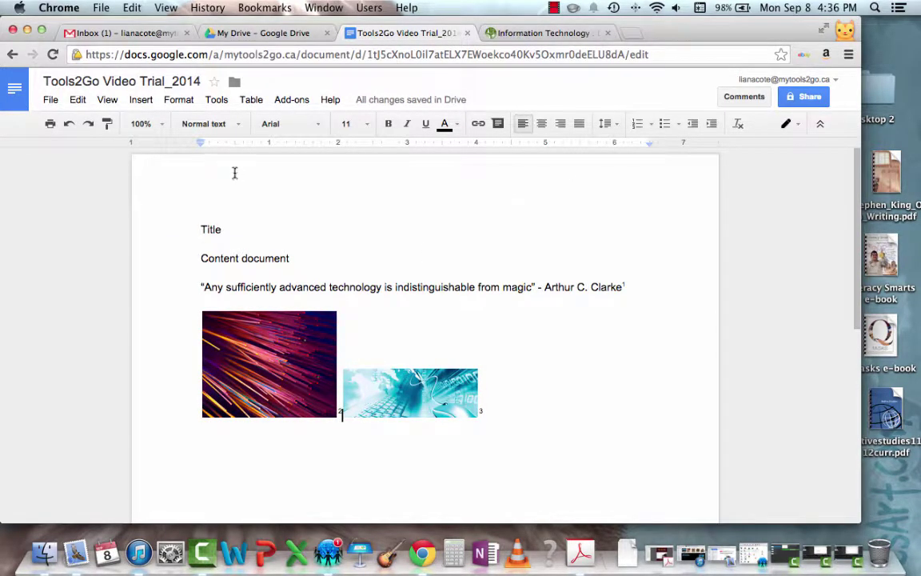
- Start a new line below the two inserted images
scroll(505, 409, "down", 1)
left_click(512, 405)
key("Return")
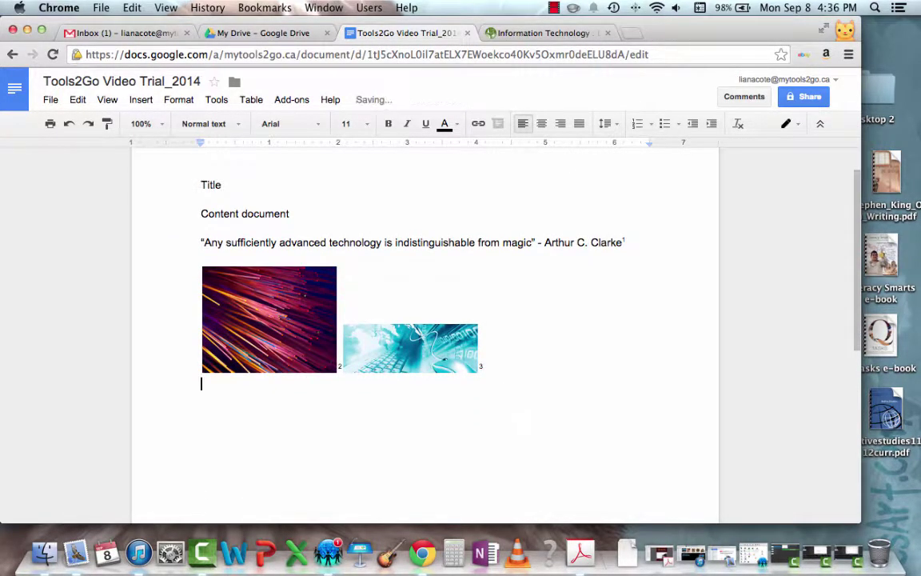
left_click(216, 99)
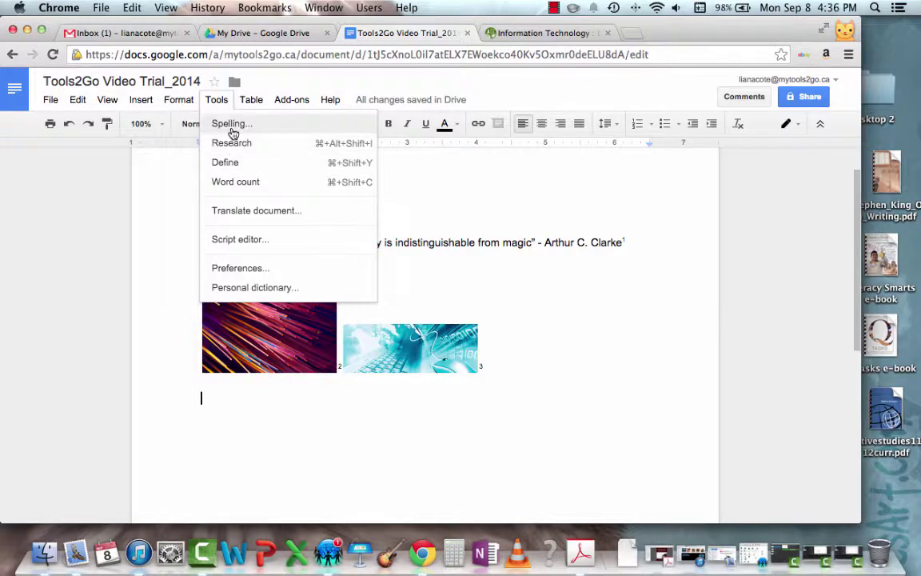
left_click(483, 201)
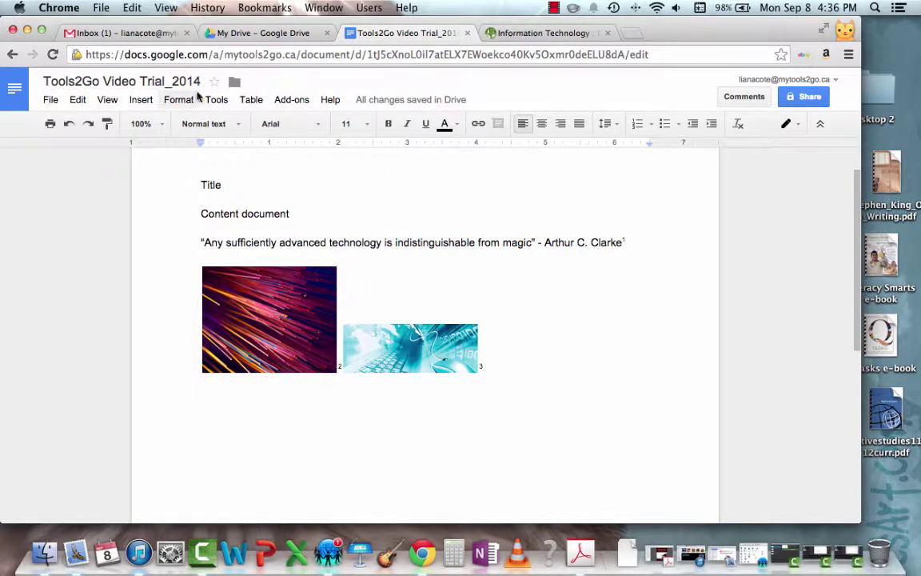
left_click(52, 100)
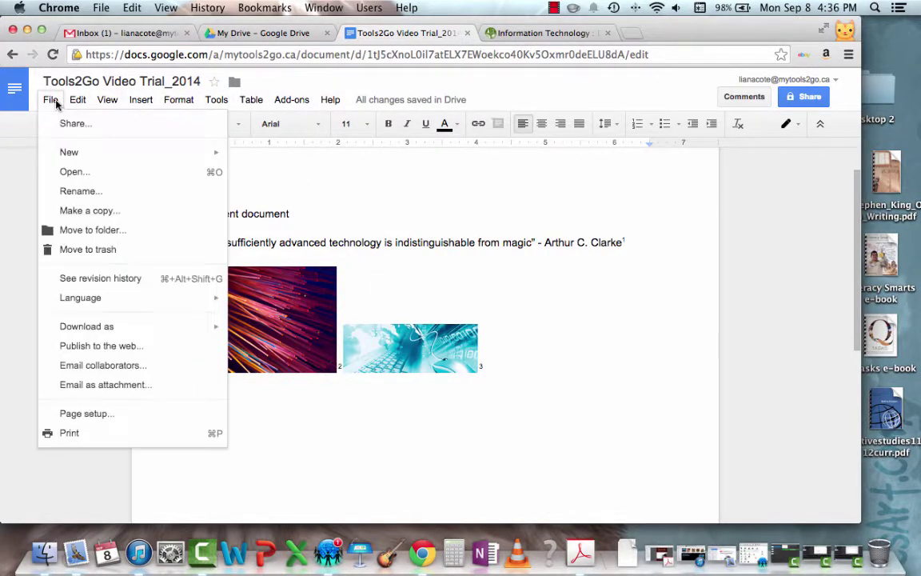
mouse_move(107, 100)
left_click(556, 296)
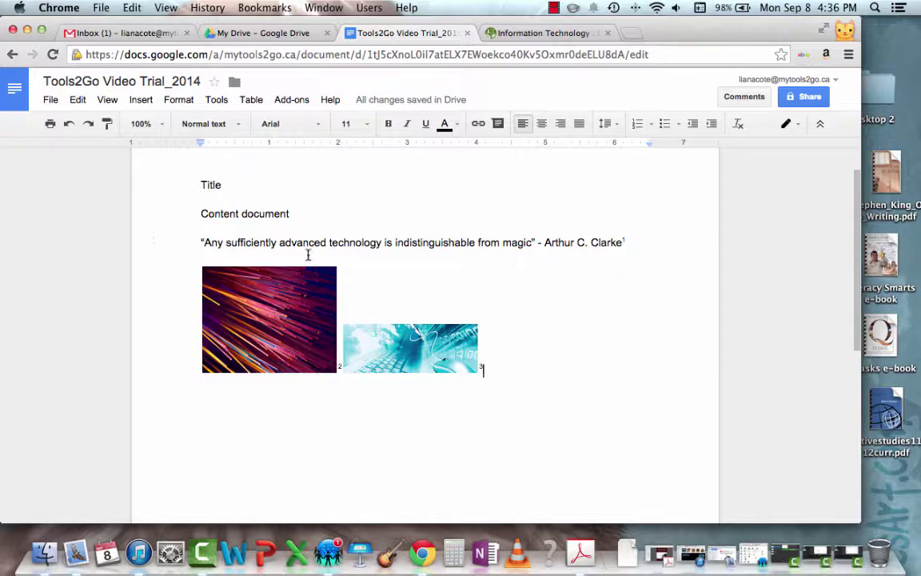
- Go to the Docs home list and reopen the document Tools2Go Video Trial_2014
left_click(16, 90)
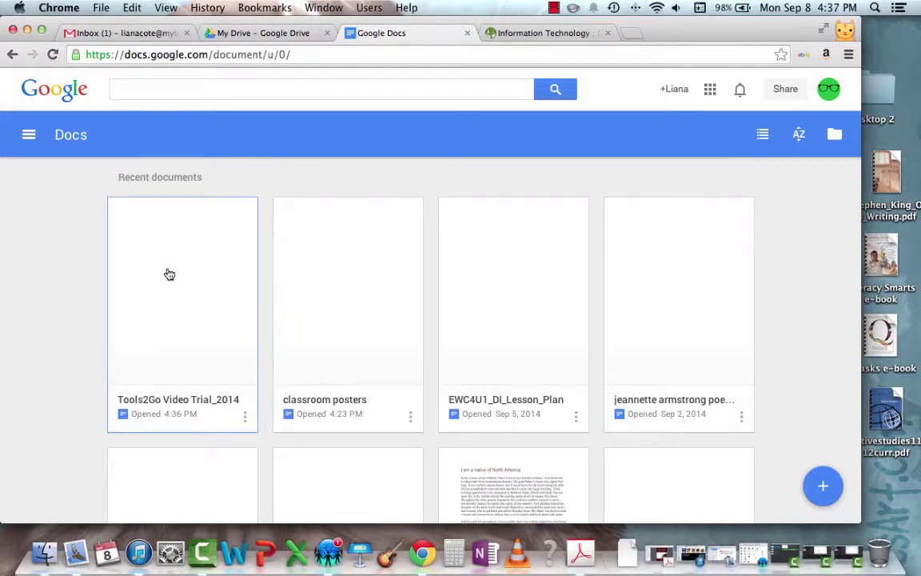
left_click(171, 279)
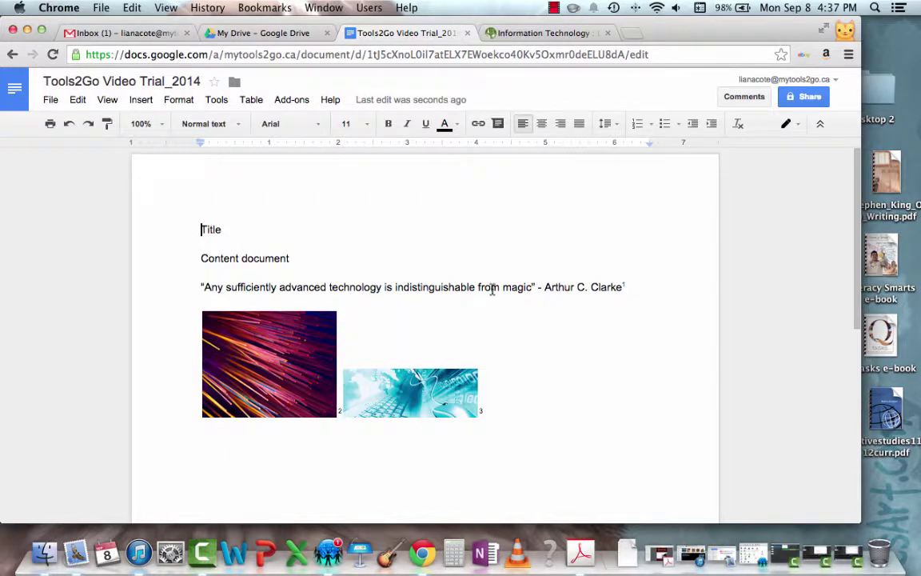
- Link the quote "Any sufficiently advanced technology is indistinguishable from magic" to the suggested Wikipedia page on Clarke's three laws
left_click_drag(531, 286, 214, 294)
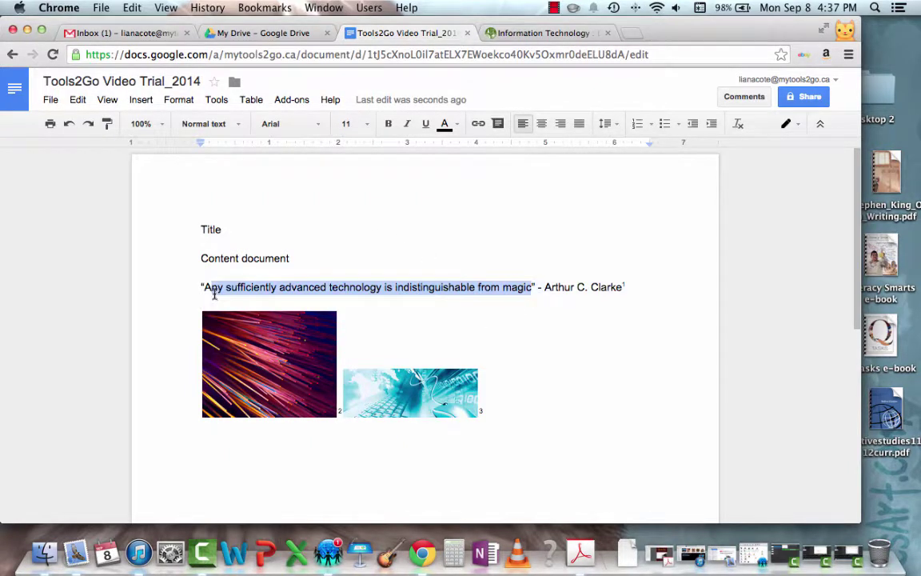
left_click(477, 124)
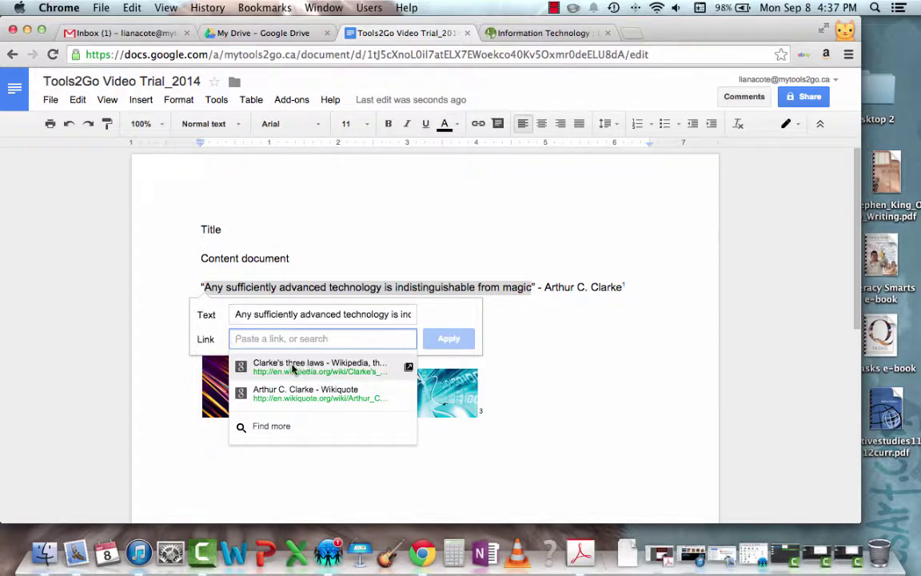
left_click(333, 373)
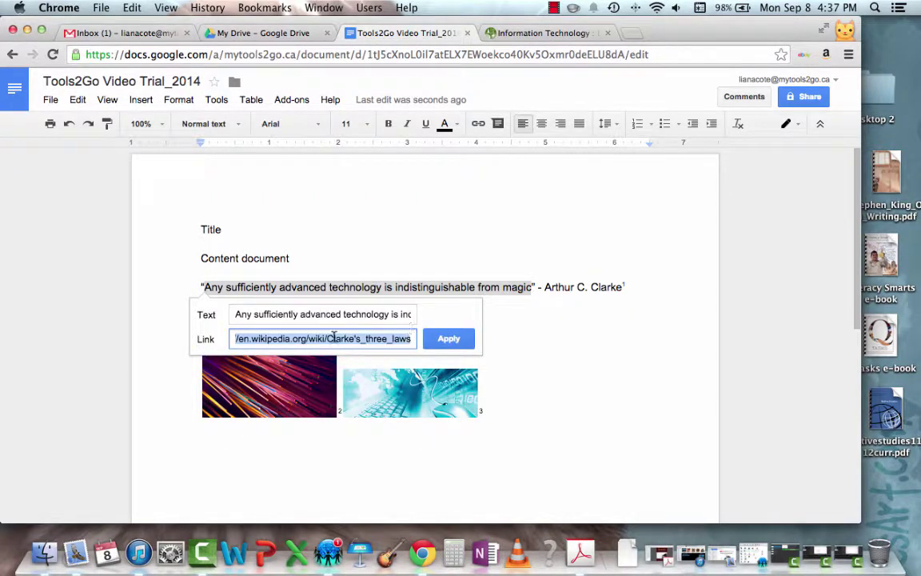
left_click(442, 338)
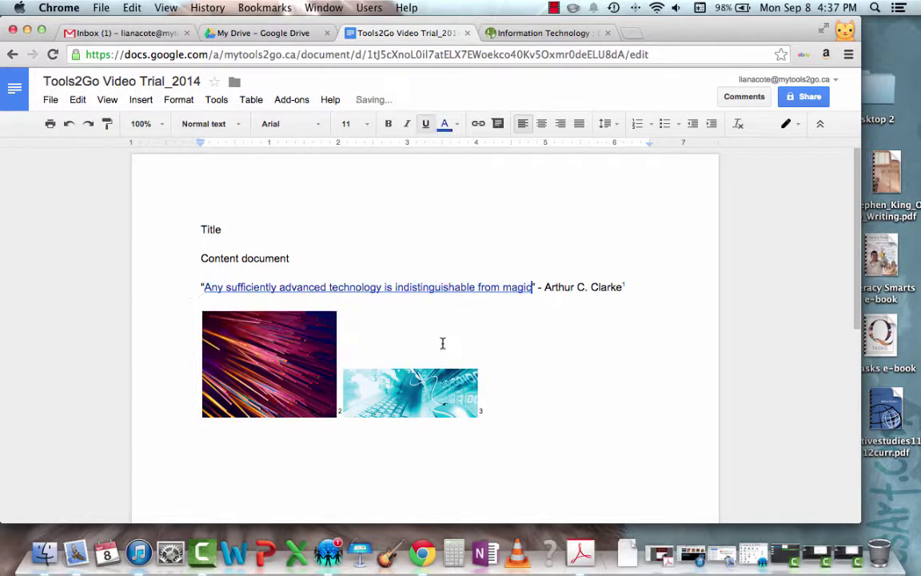
- Start inserting a link on the empty line below the images
scroll(543, 342, "down", 5)
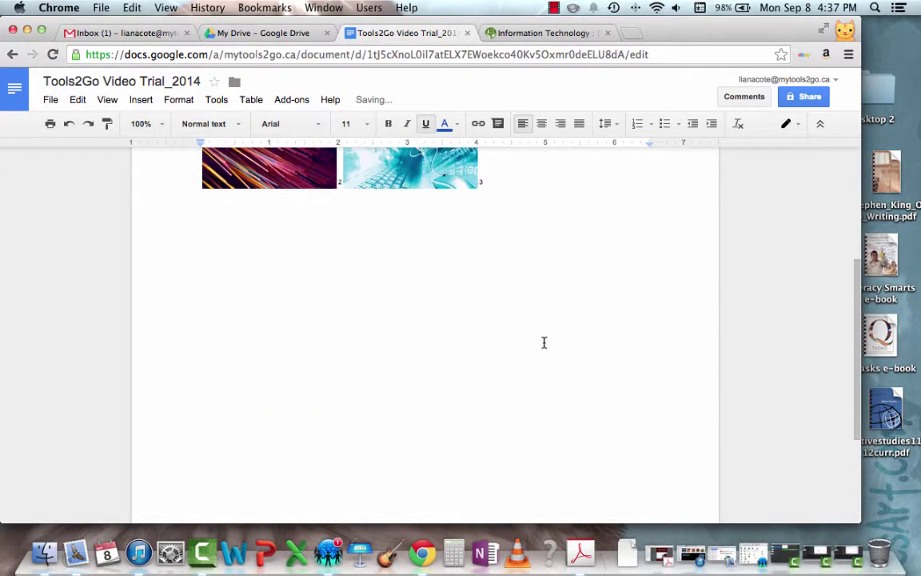
left_click(291, 274)
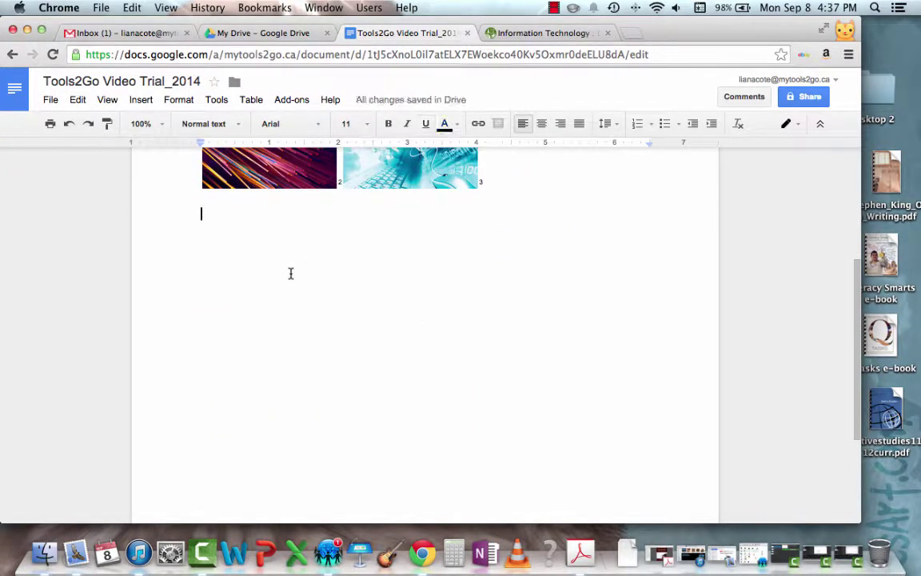
left_click(478, 125)
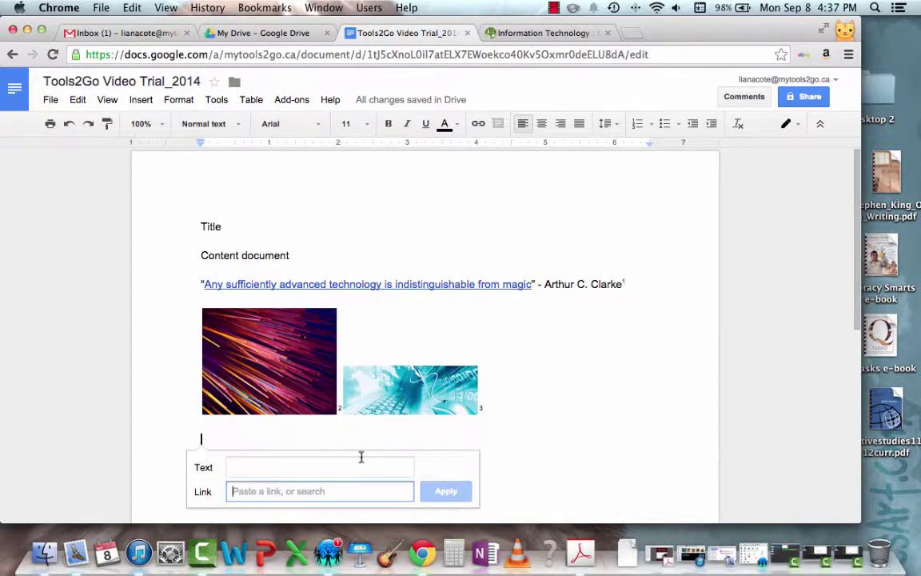
left_click(291, 465)
type("Sha")
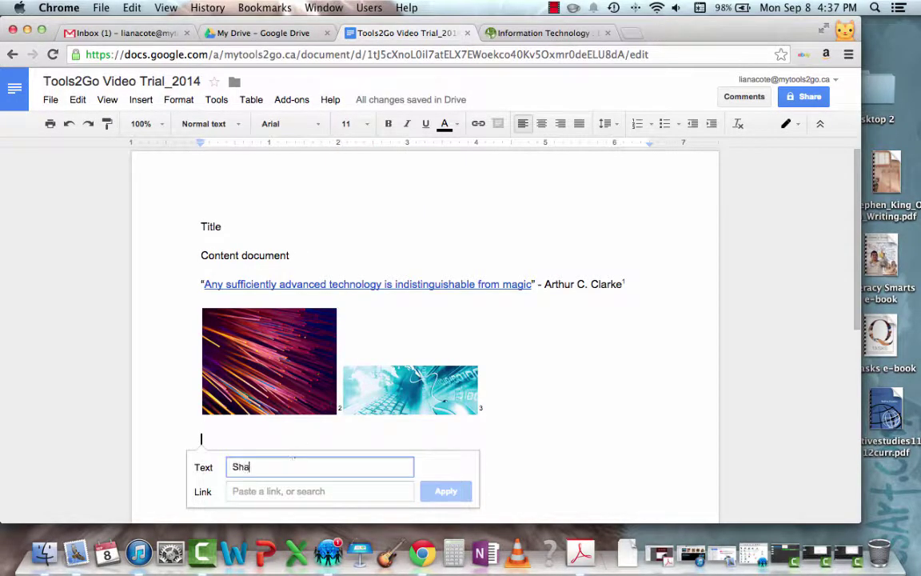
type("kespeare")
scroll(477, 472, "down", 3)
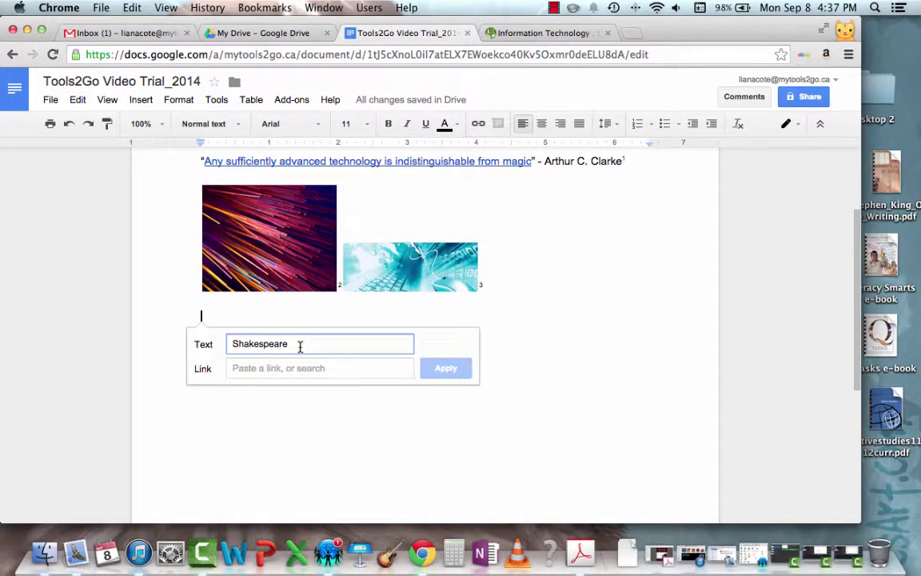
key("Return")
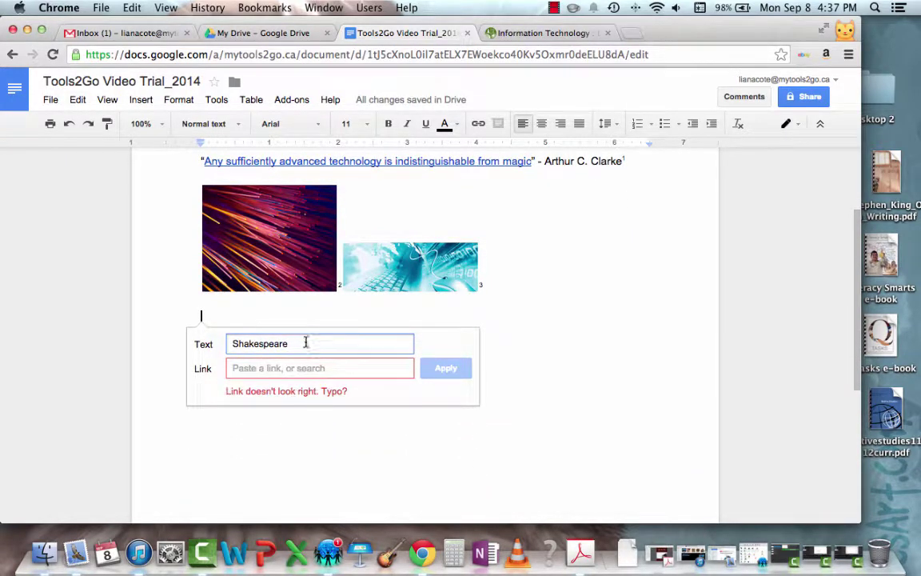
left_click_drag(298, 343, 211, 345)
key("BackSpace")
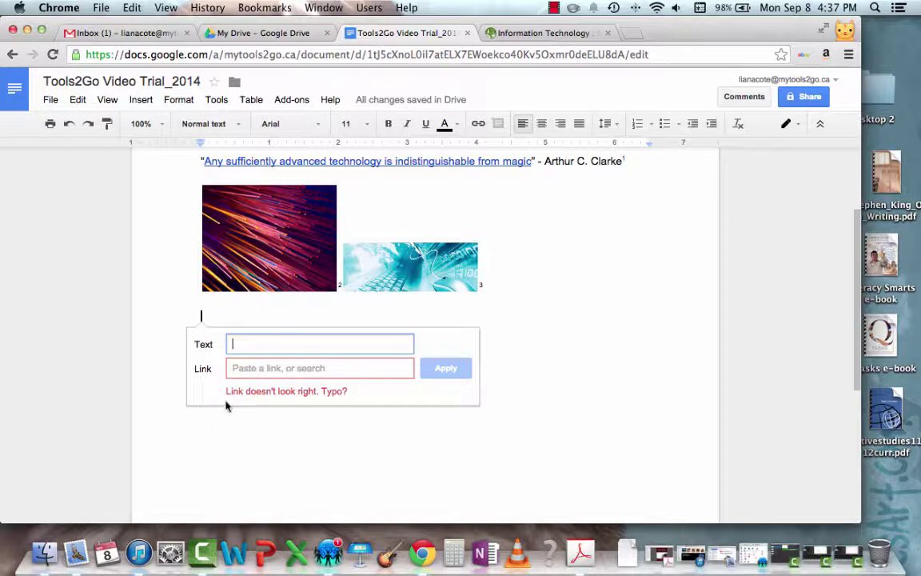
- Search for "Shakespeare", insert a link to the William Shakespeare Wikipedia page with the text "Shakespeare", and add a line below it
left_click(260, 368)
type("Sh")
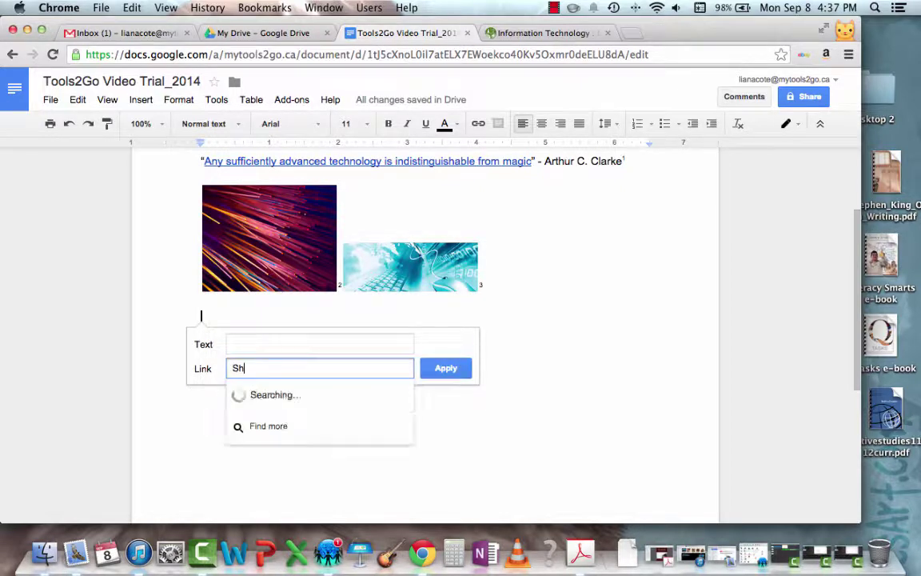
type("akespeare")
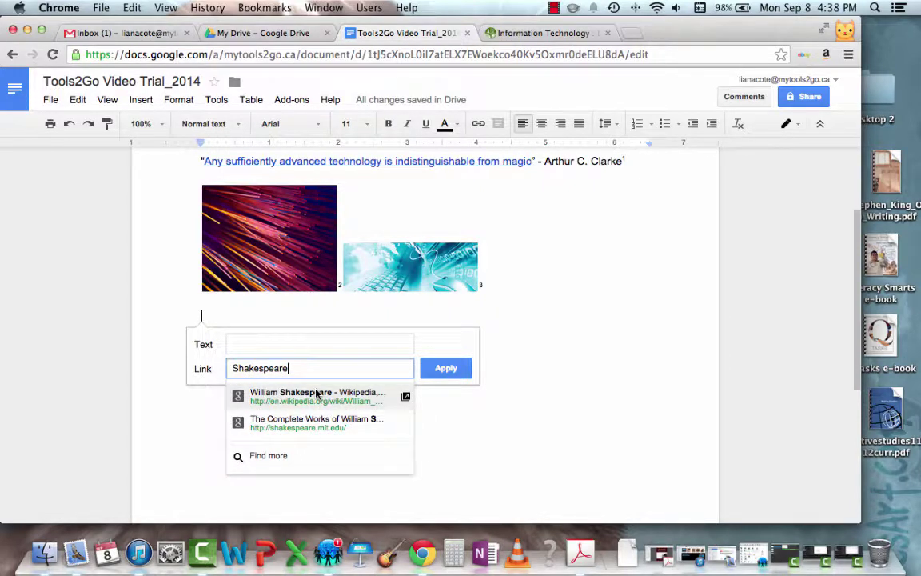
left_click(316, 393)
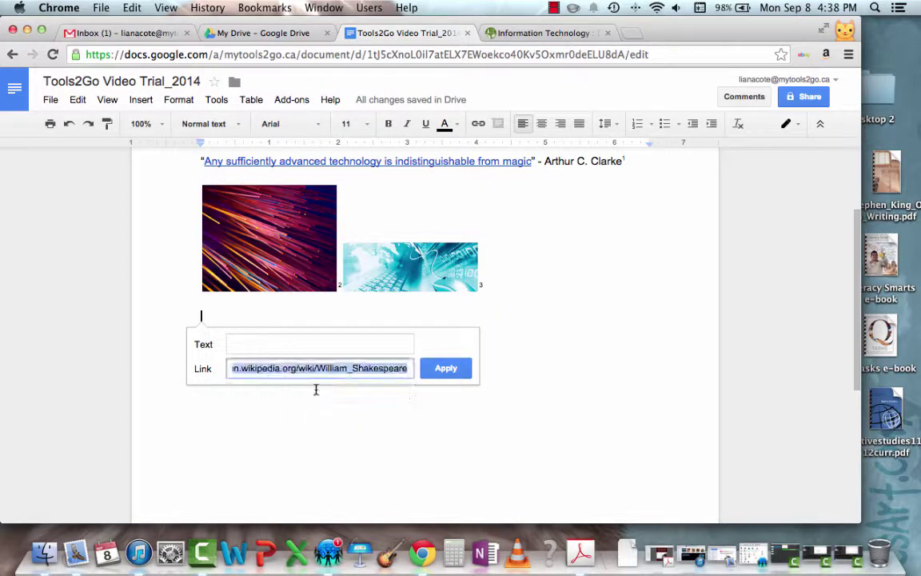
left_click(281, 337)
type("Sh")
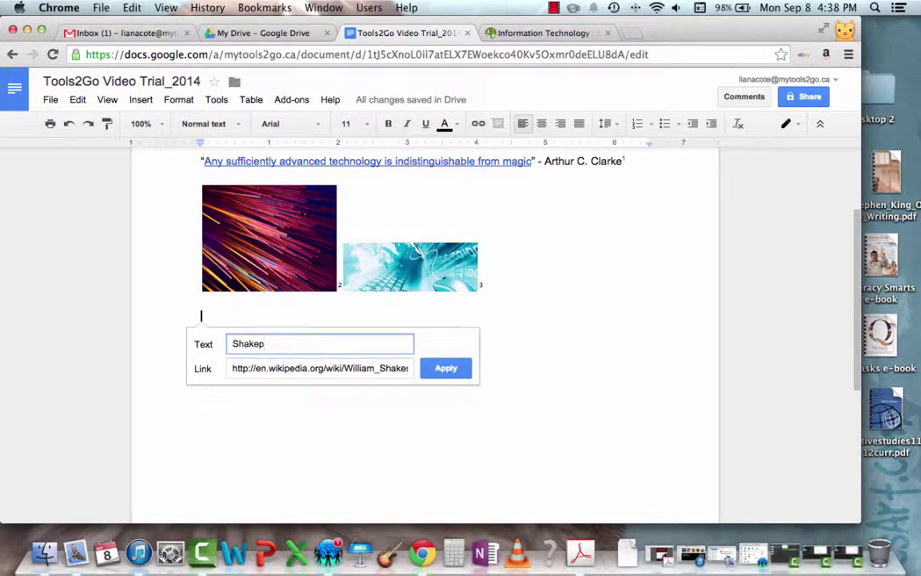
type("akespeare")
left_click(446, 368)
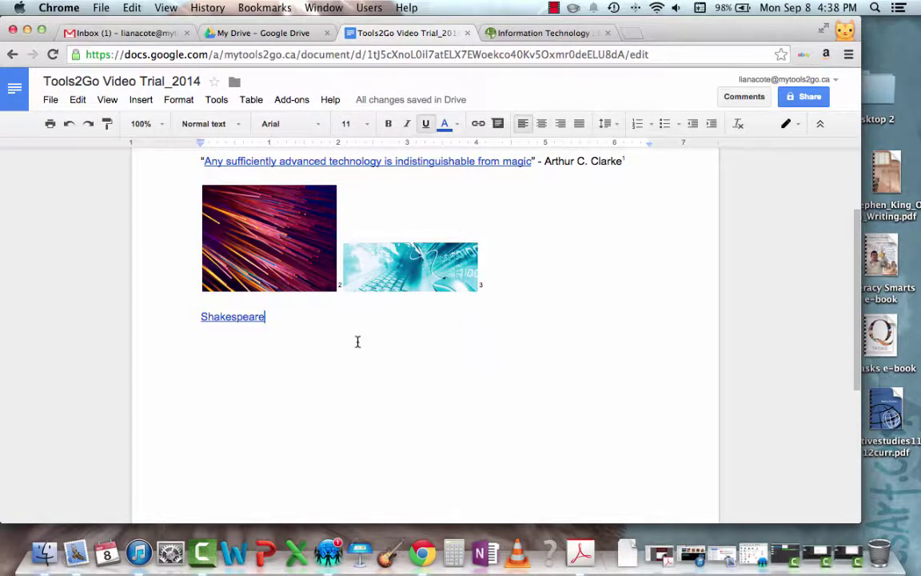
key("Return")
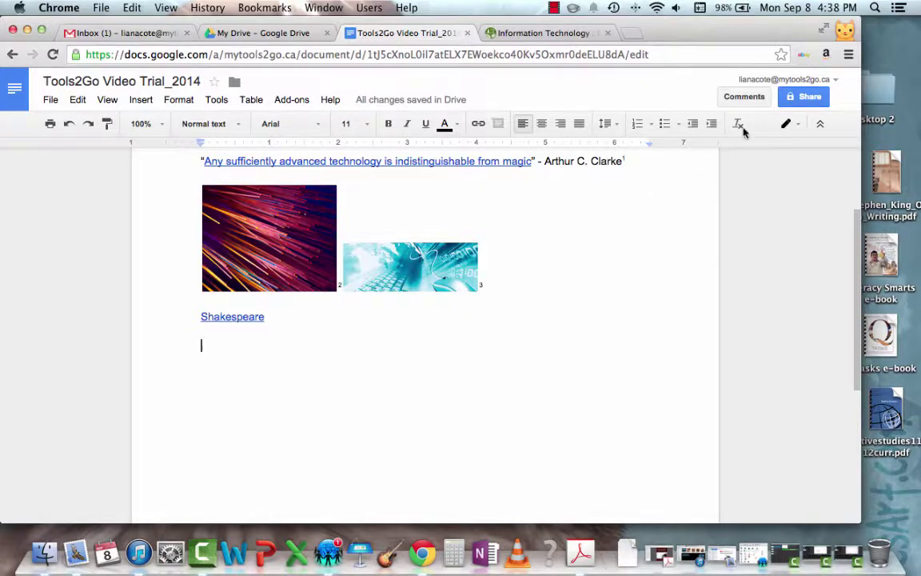
- Prepare to share the document with a suggested colleague as editor, adding the note "This is just a test."
left_click(806, 99)
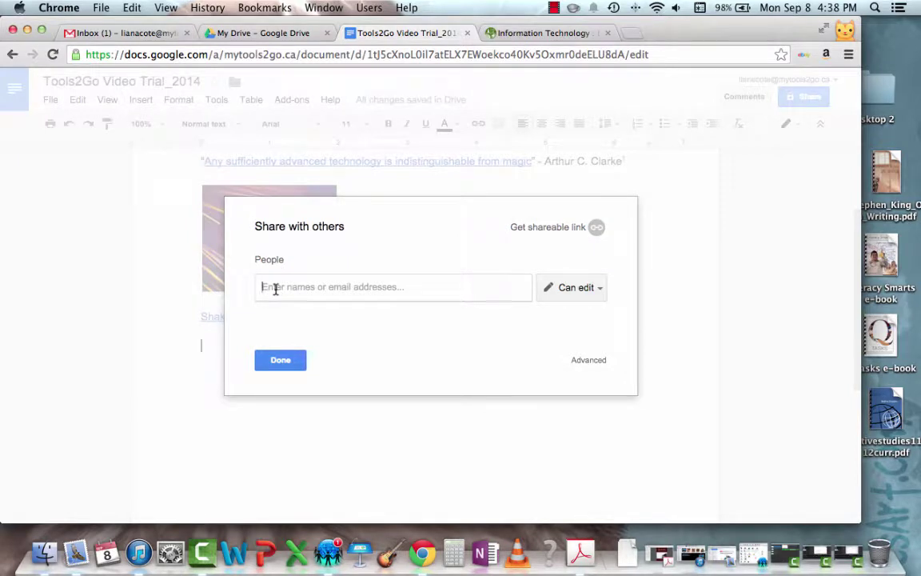
type("daniel")
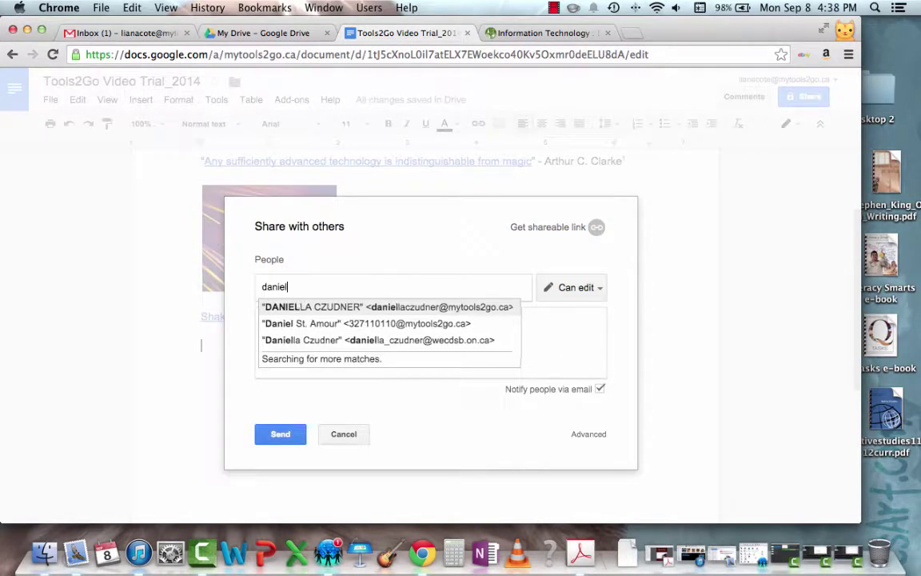
type("la")
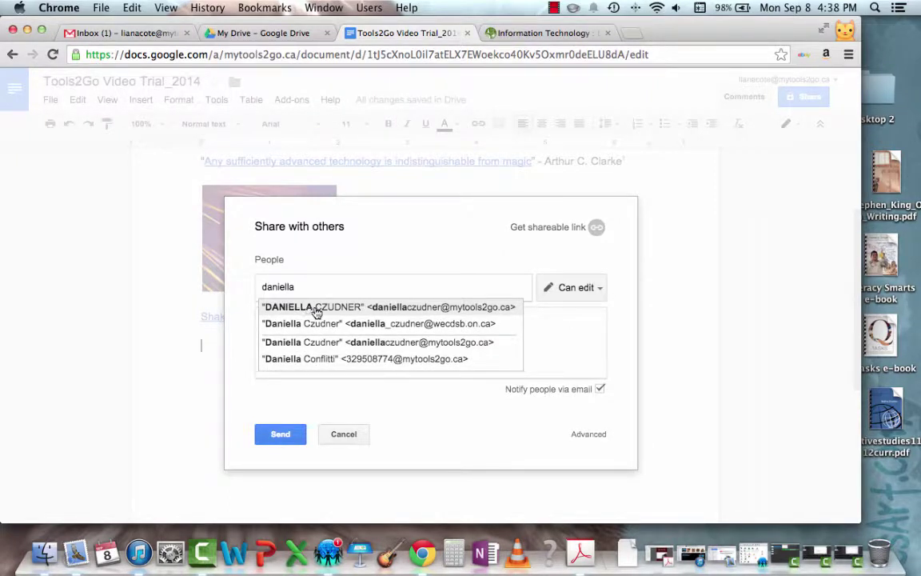
left_click(316, 312)
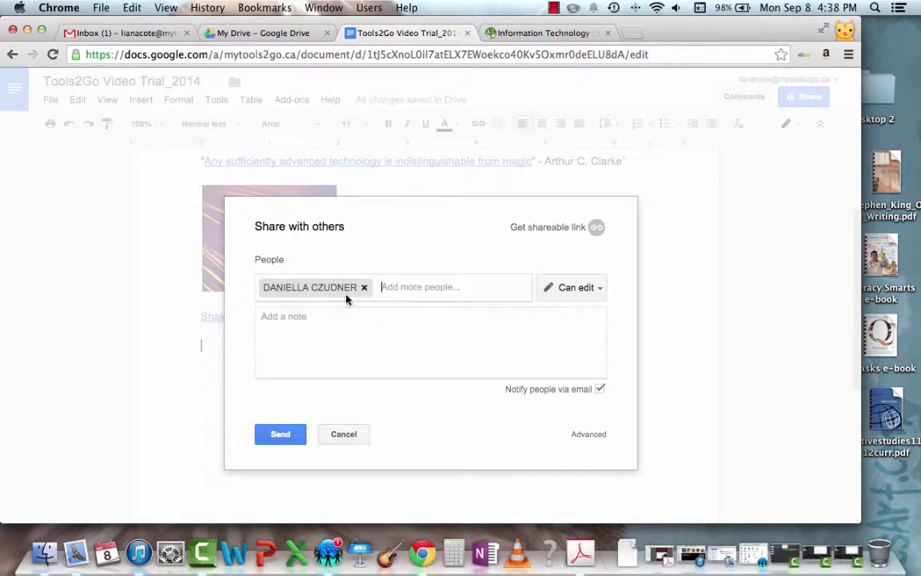
left_click(432, 342)
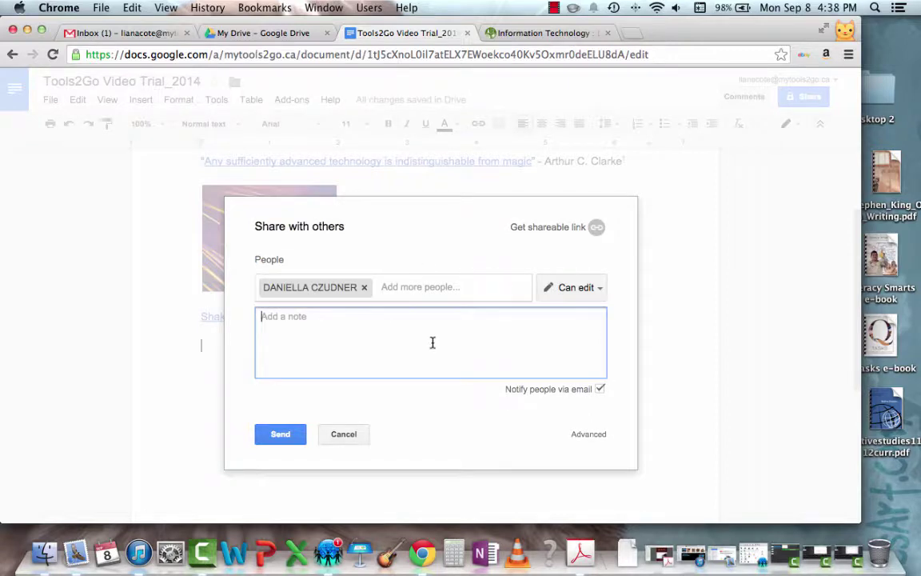
type("This is just a test.")
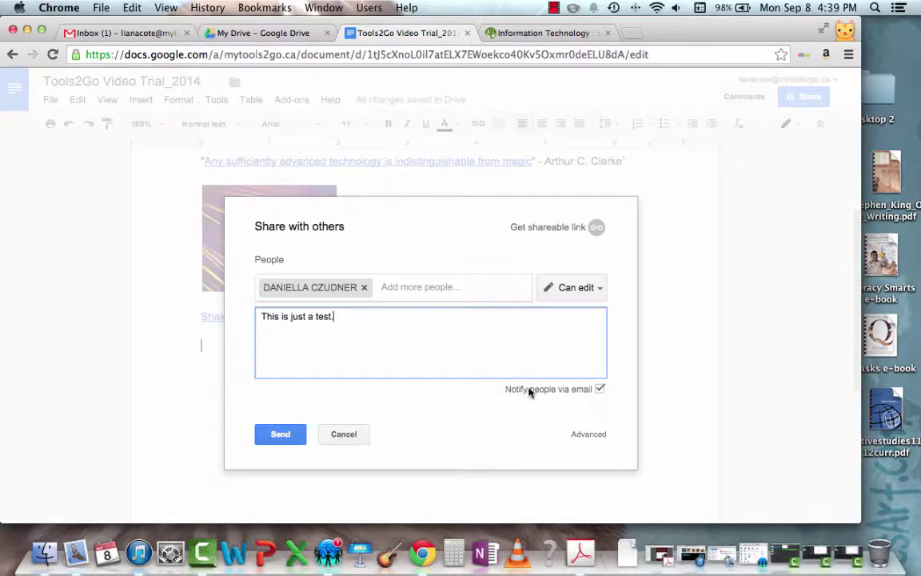
- Turn on link sharing with view access for people at the organization and send the invitation with email notification
left_click(599, 390)
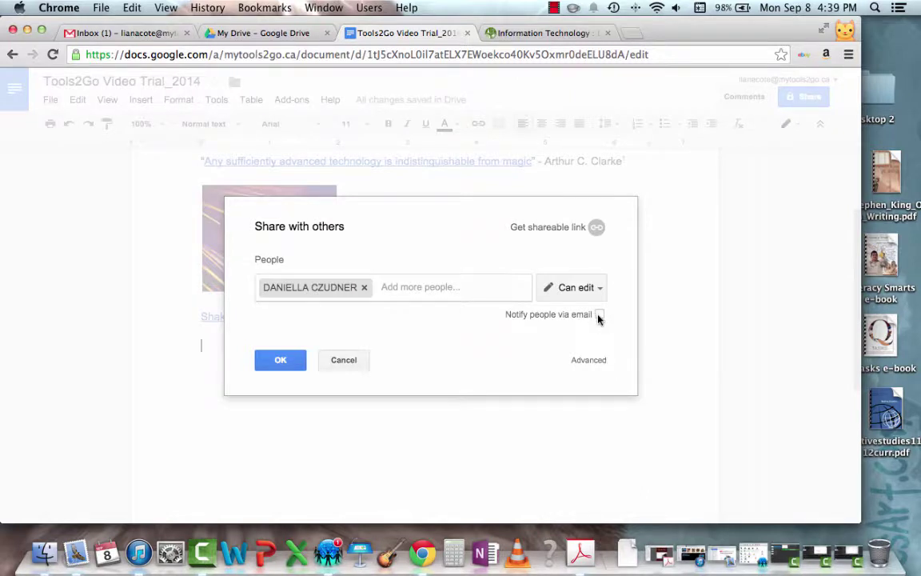
left_click(597, 230)
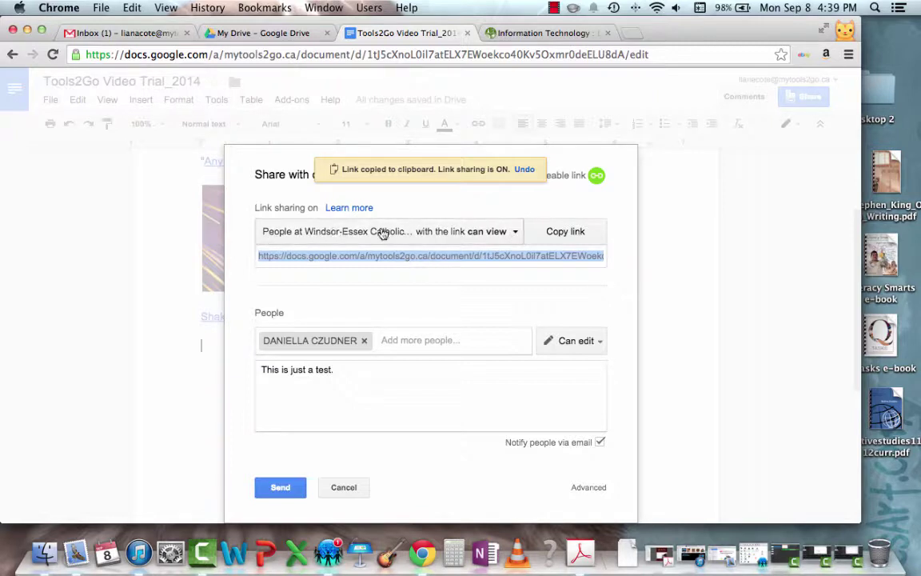
left_click(514, 232)
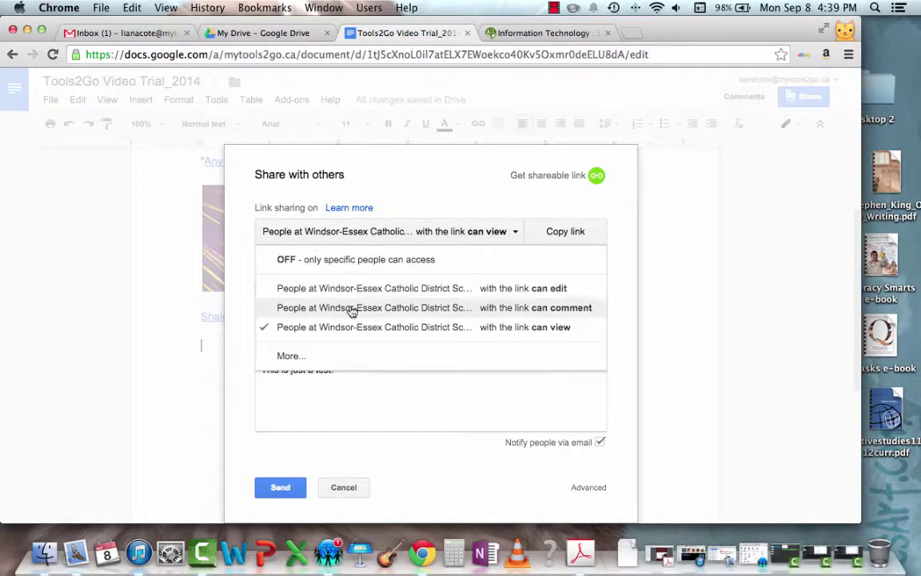
left_click(467, 191)
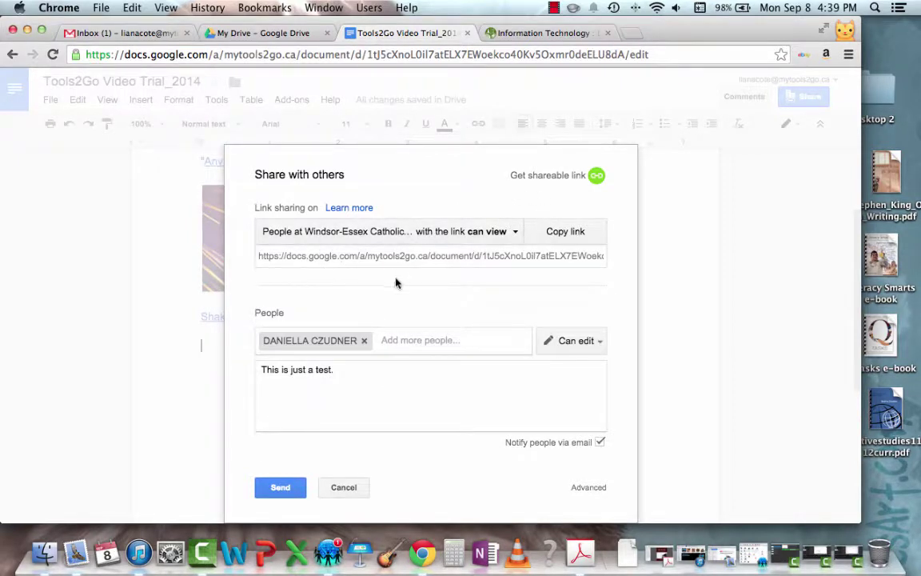
left_click(281, 487)
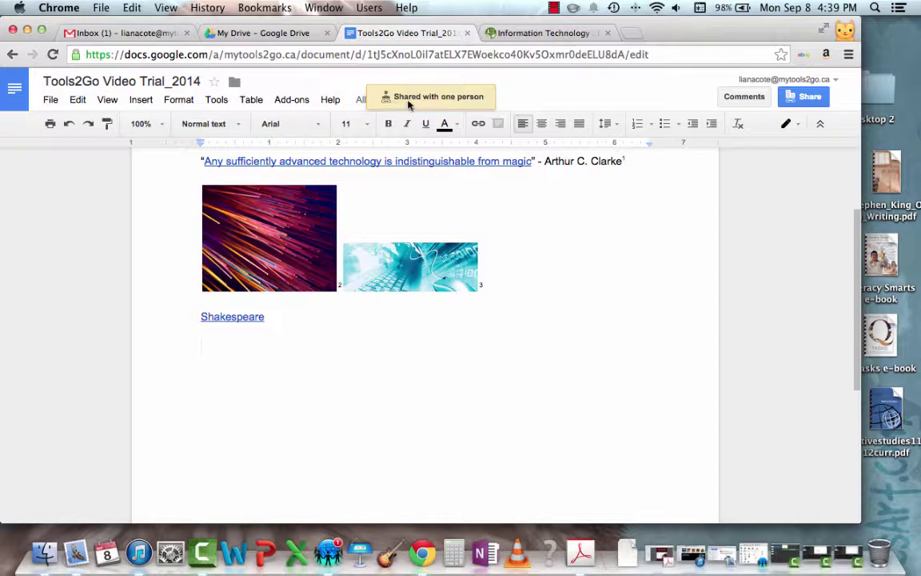
- Set the document's comment notifications to None
left_click(744, 96)
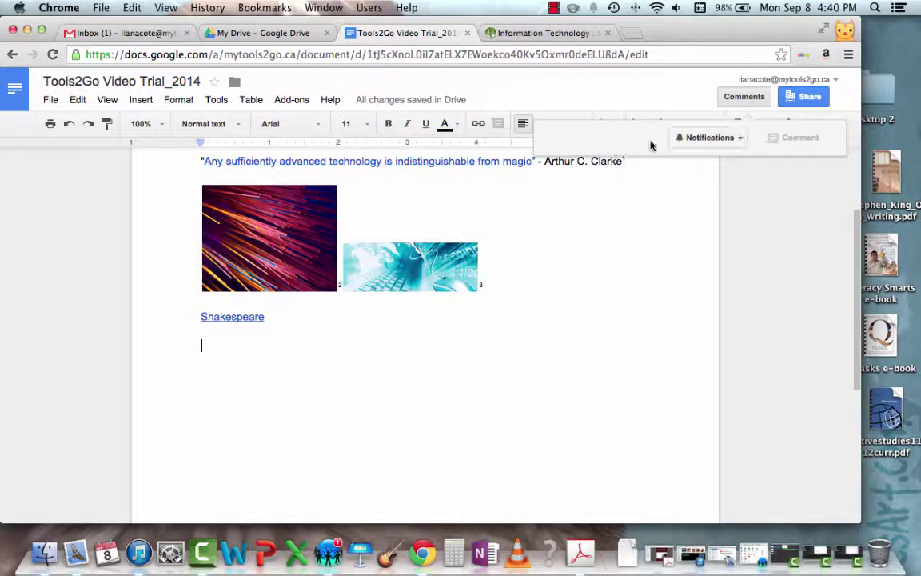
left_click(740, 139)
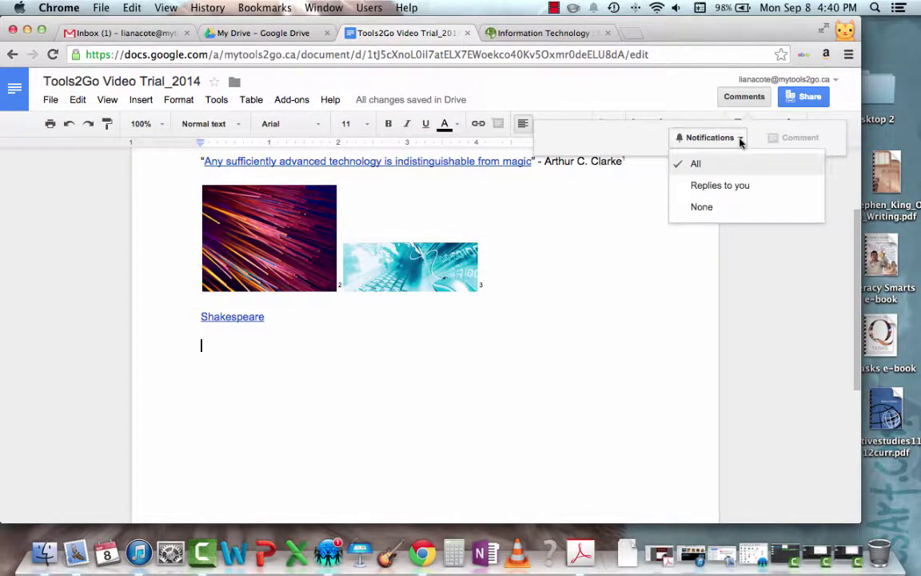
left_click(724, 212)
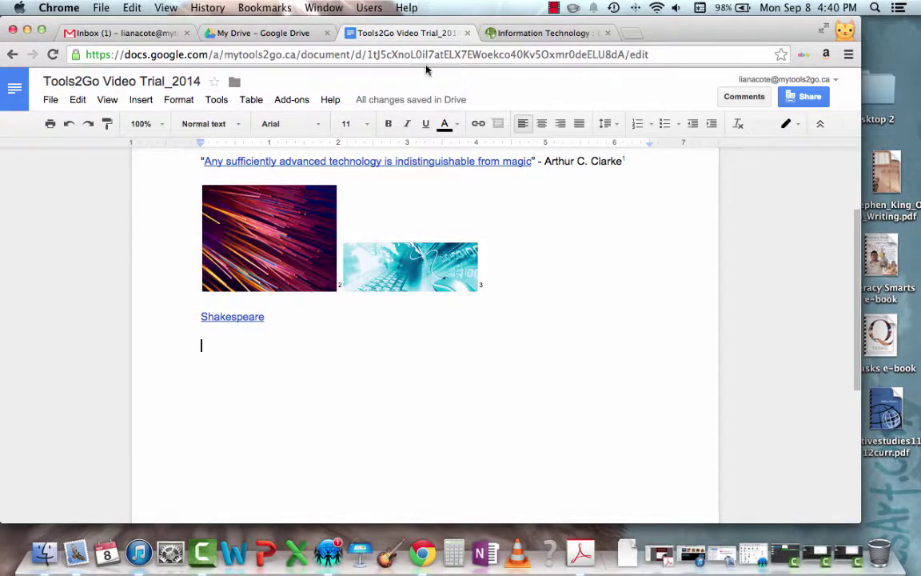
left_click(54, 101)
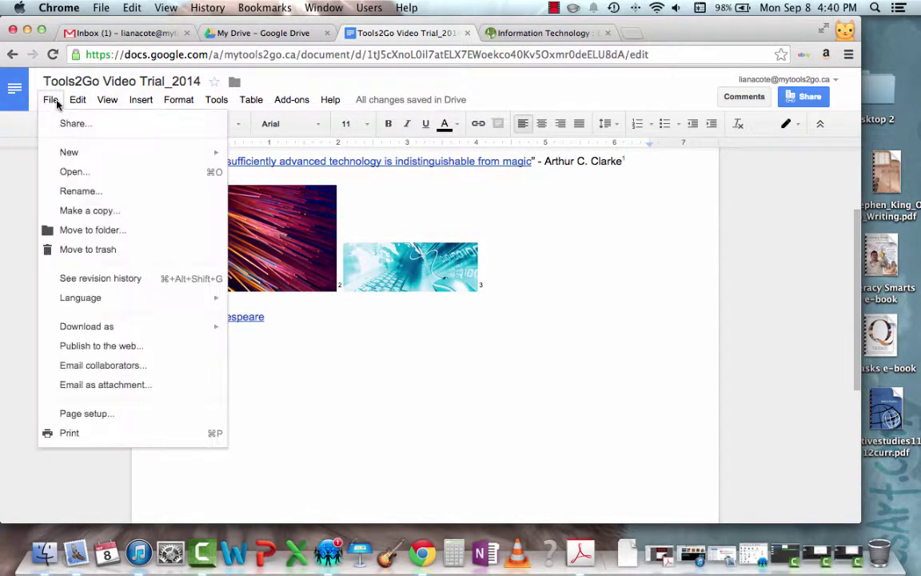
mouse_move(77, 105)
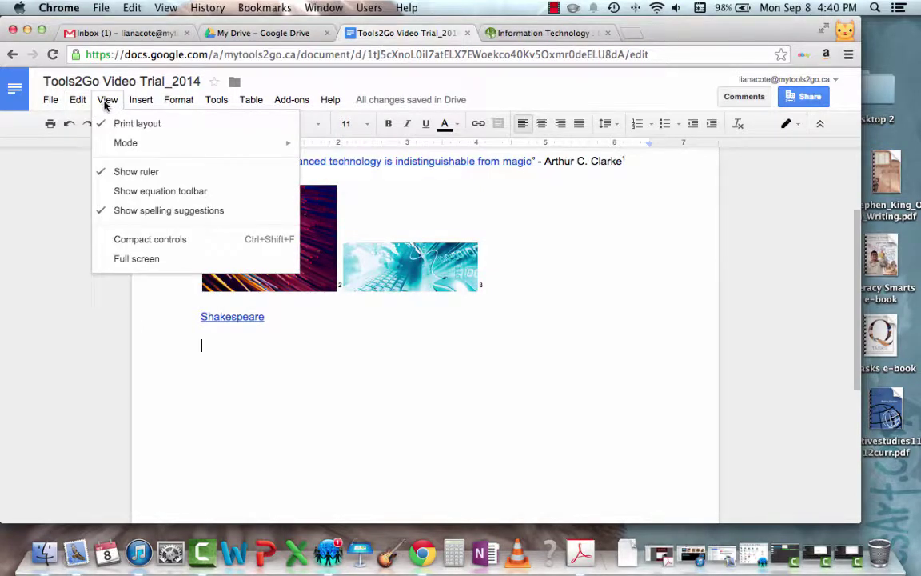
mouse_move(136, 101)
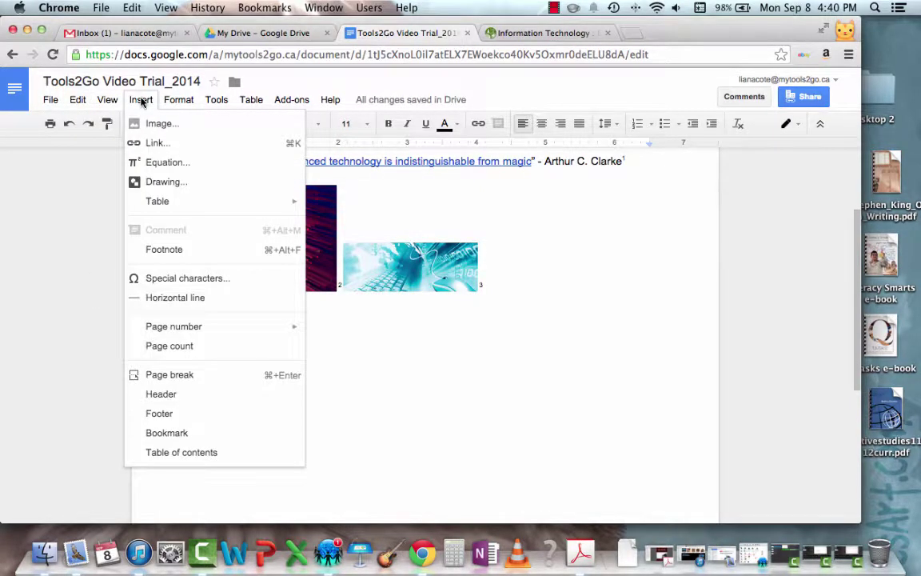
mouse_move(166, 99)
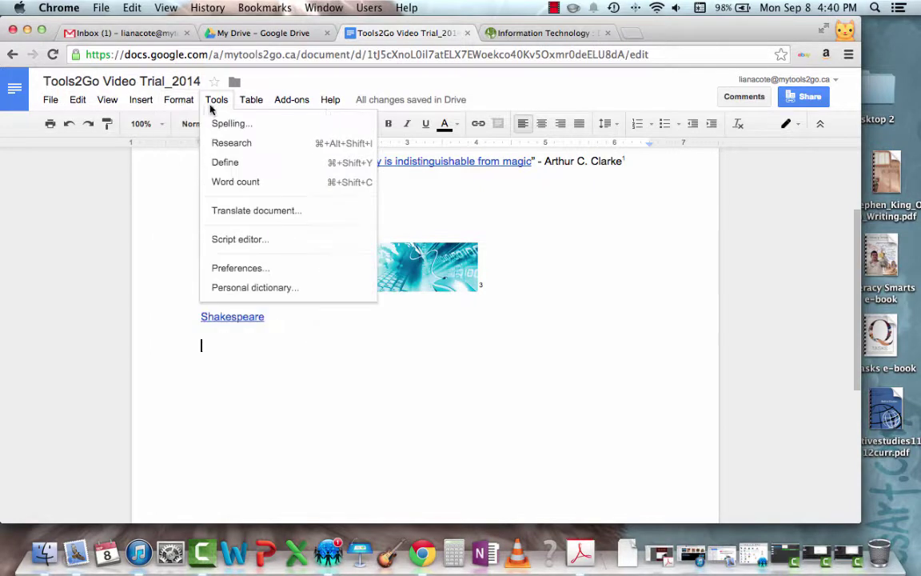
mouse_move(249, 105)
mouse_move(296, 100)
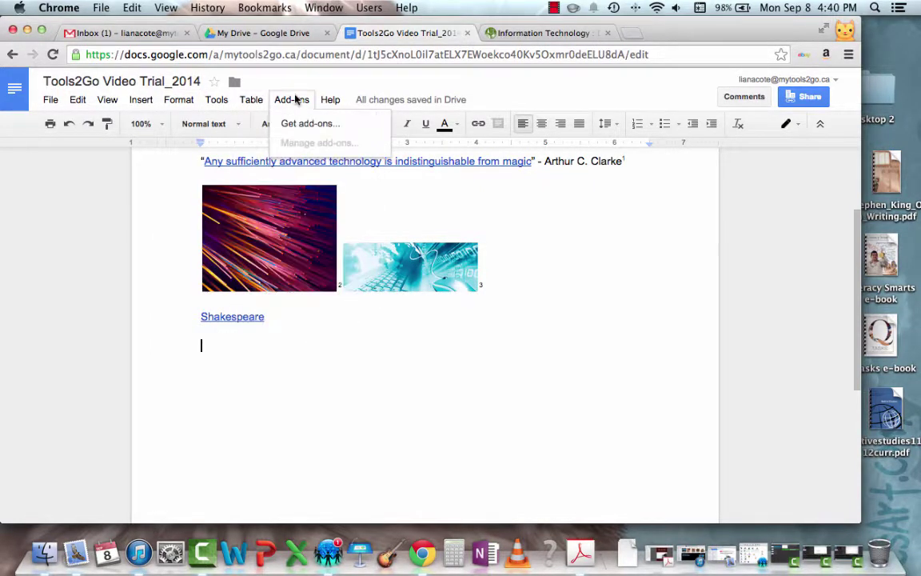
mouse_move(326, 99)
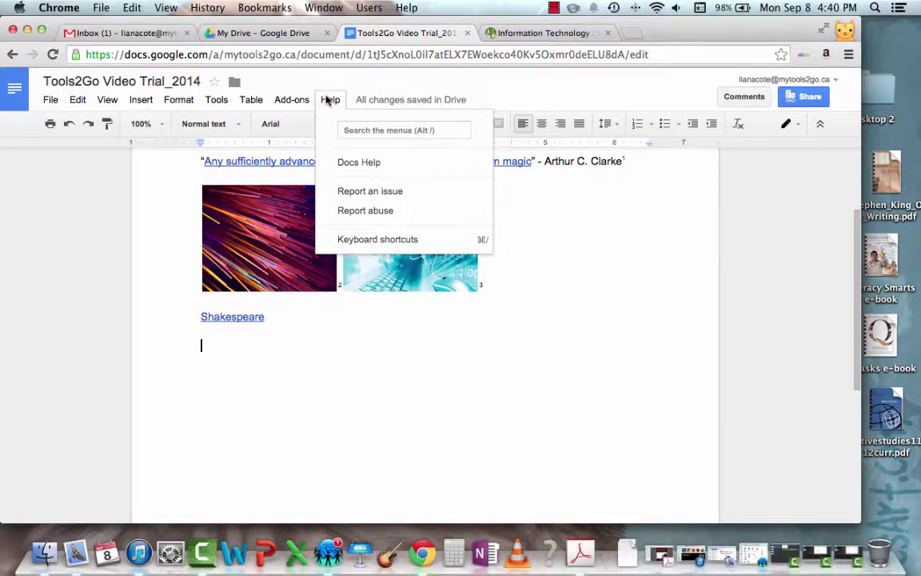
left_click(552, 86)
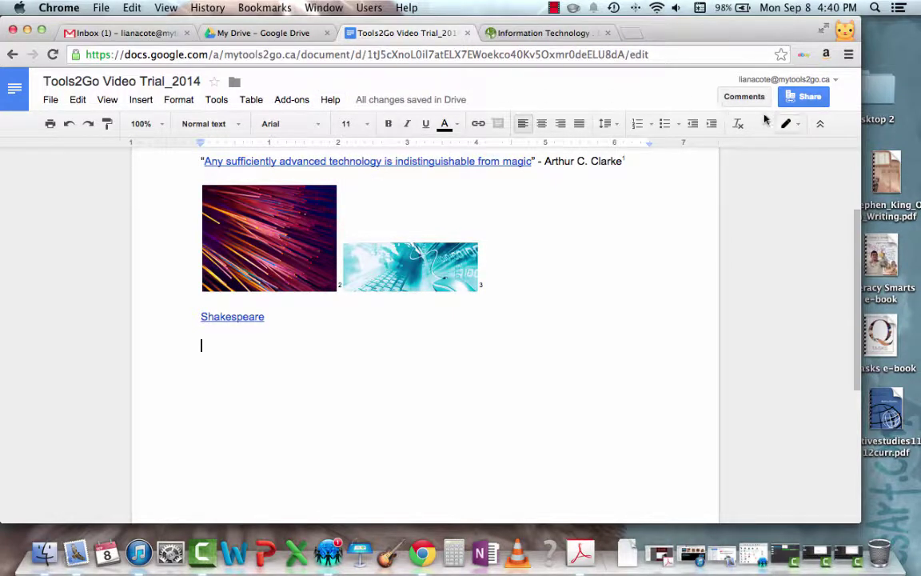
- Switch the document from direct editing to Suggesting mode, and briefly collapse and restore the header controls
left_click(799, 125)
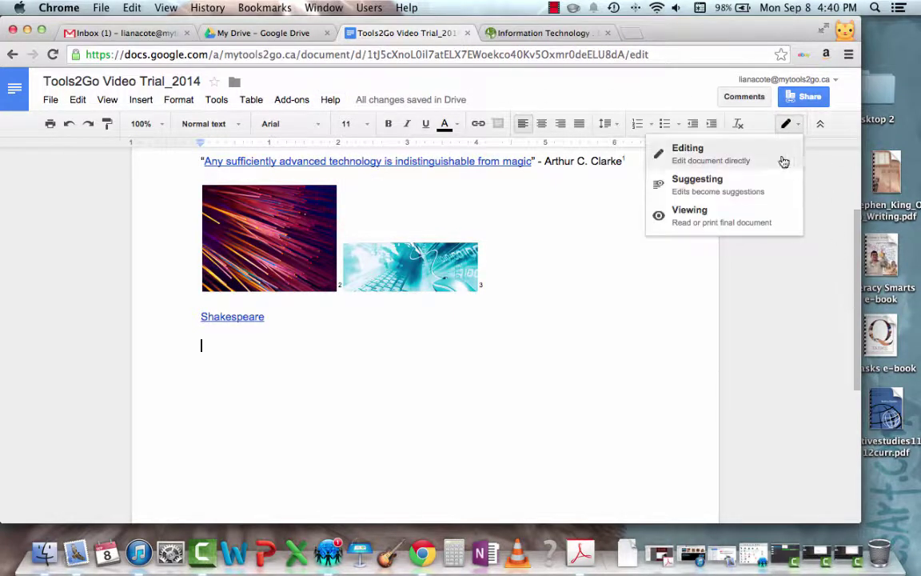
left_click(687, 182)
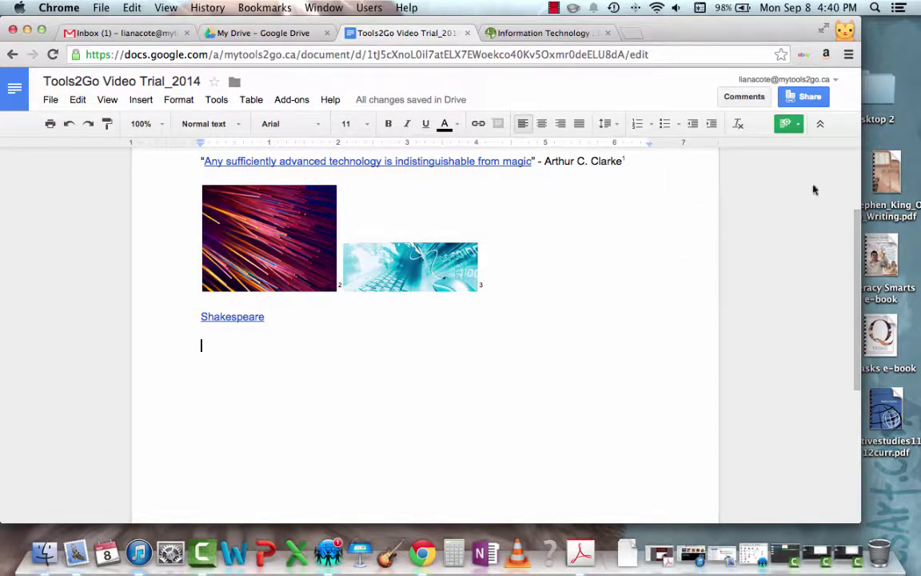
left_click(820, 123)
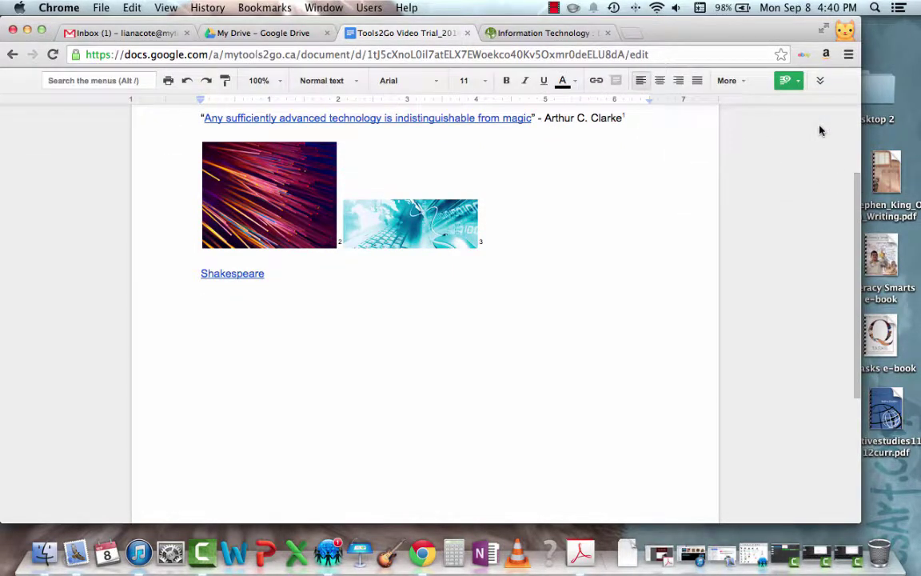
left_click(820, 80)
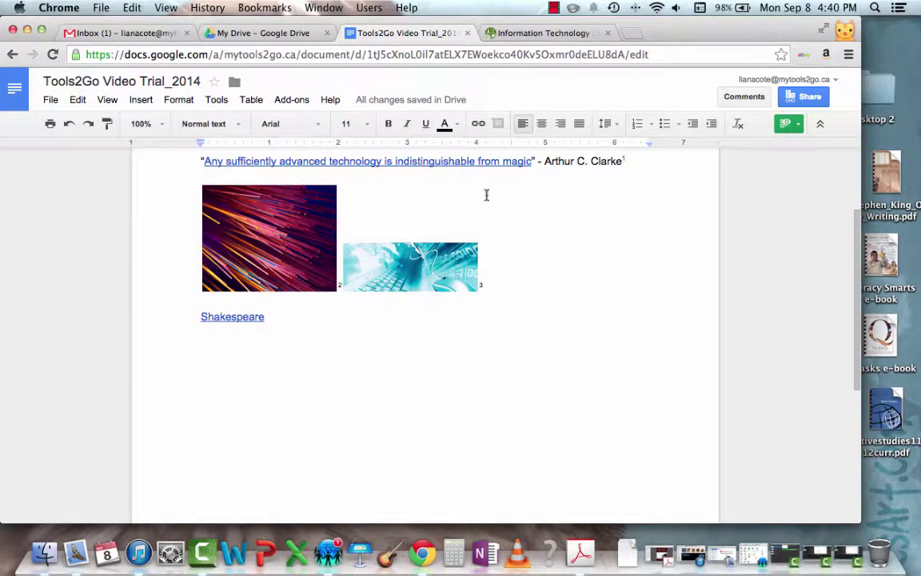
left_click(52, 99)
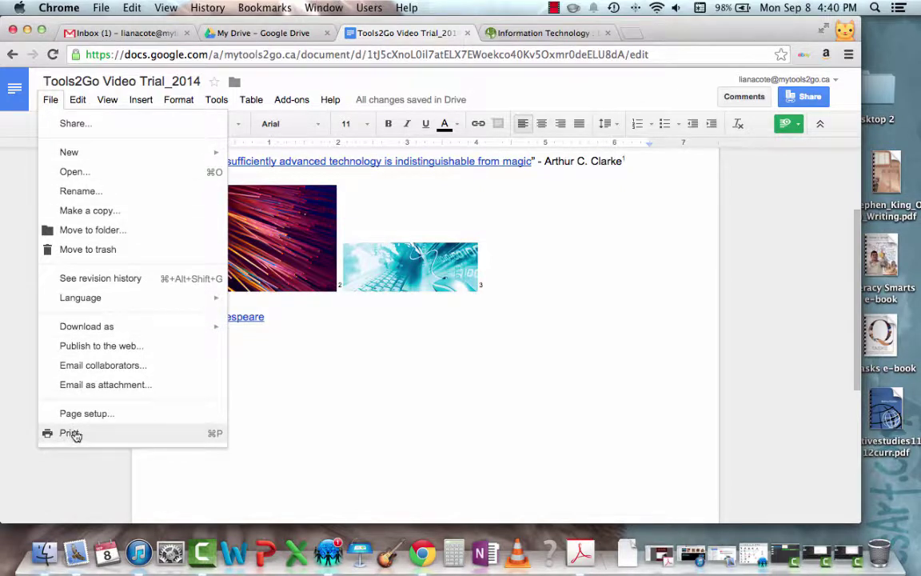
mouse_move(89, 327)
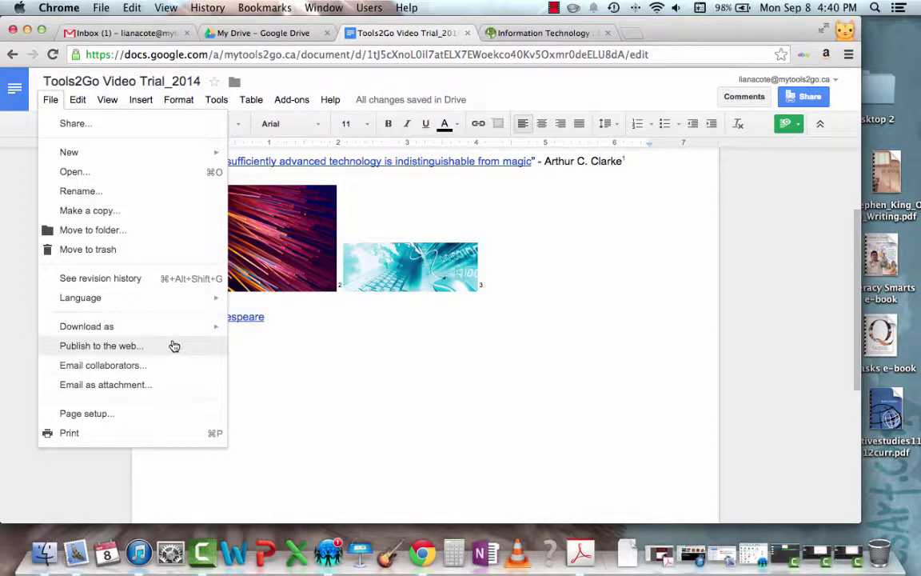
left_click(28, 333)
scroll(462, 291, "up", 3)
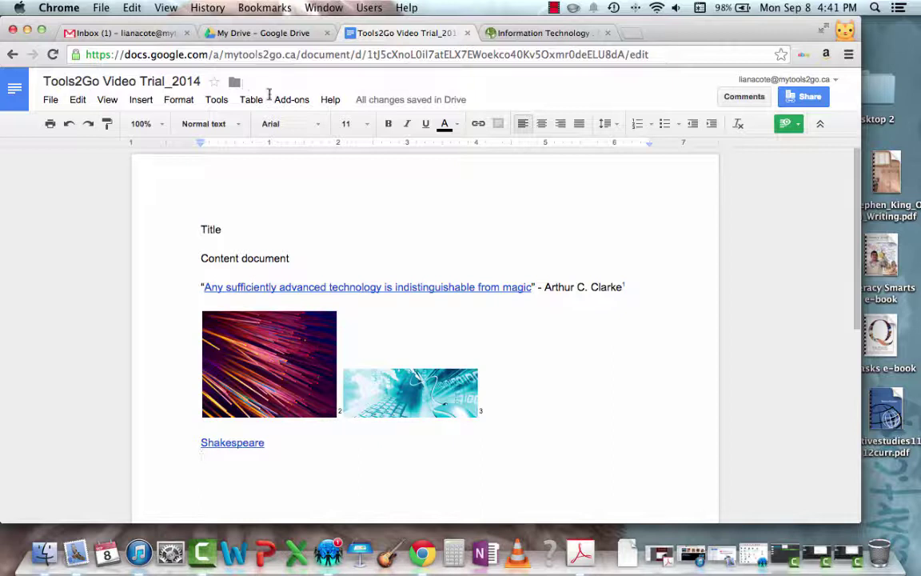
left_click(552, 8)
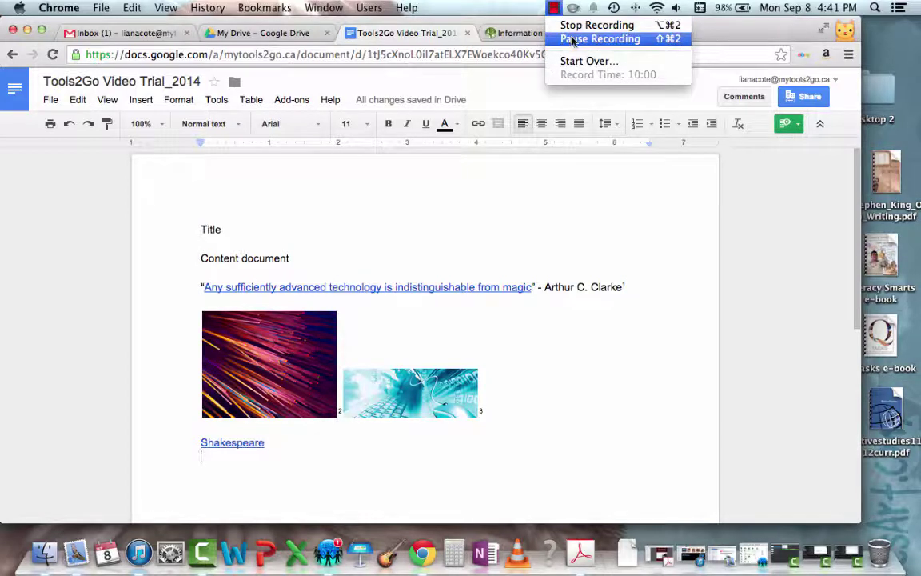